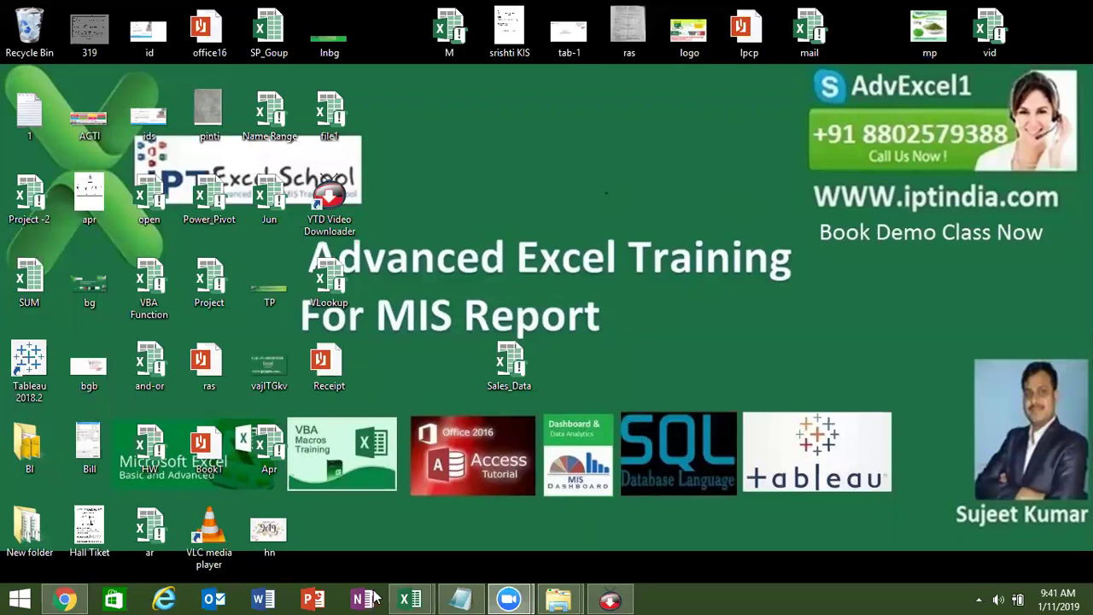
Step: Switch to Excel, open Sales_Data from recent workbooks and view its Sheet1 and Sheet7
left_click(410, 598)
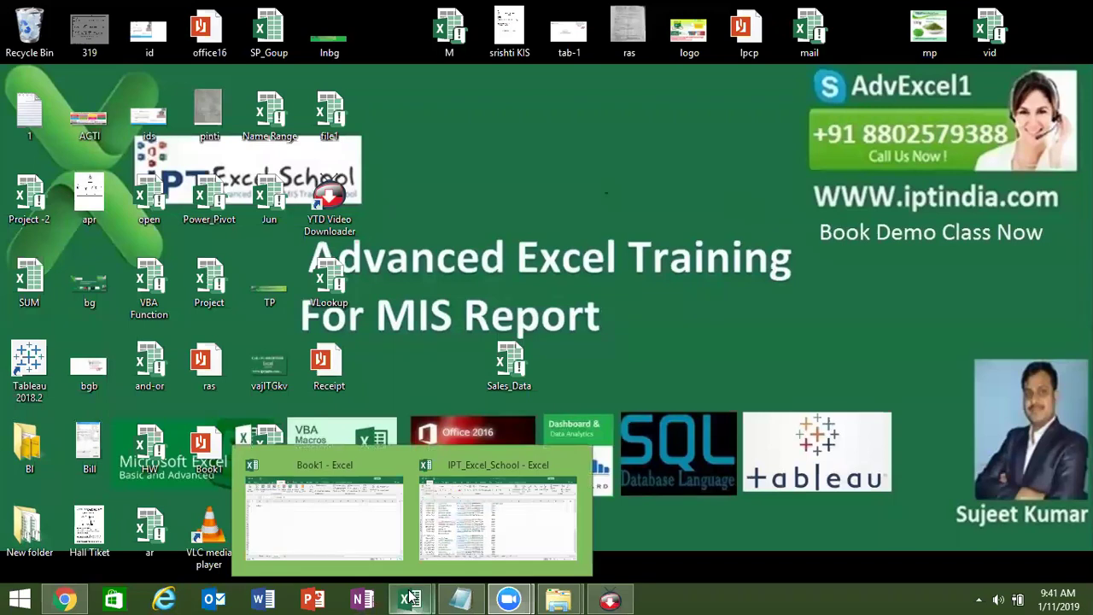
left_click(344, 522)
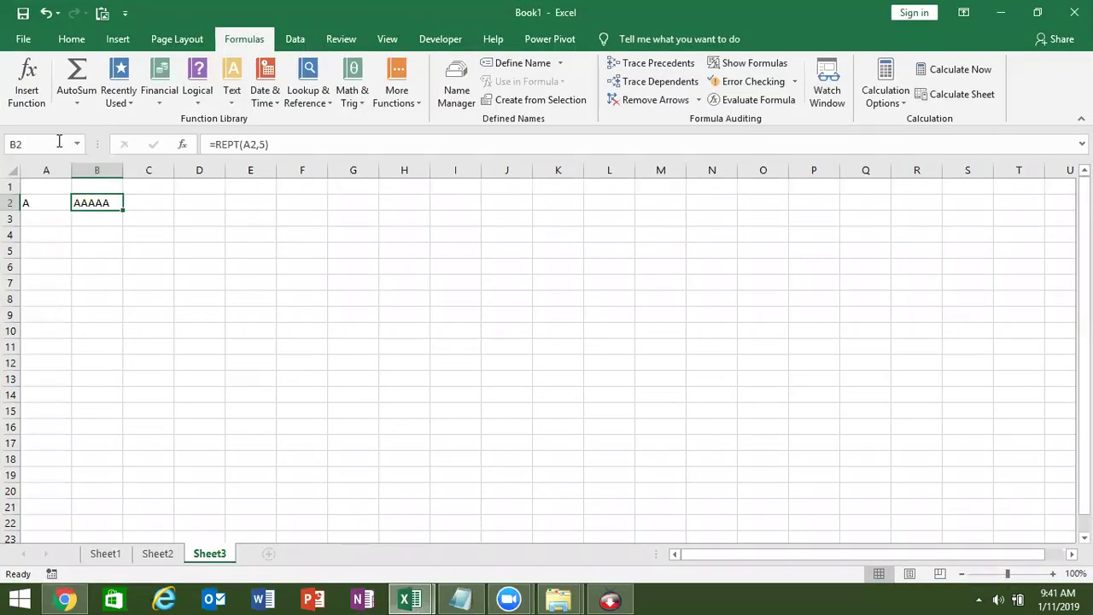
left_click(23, 38)
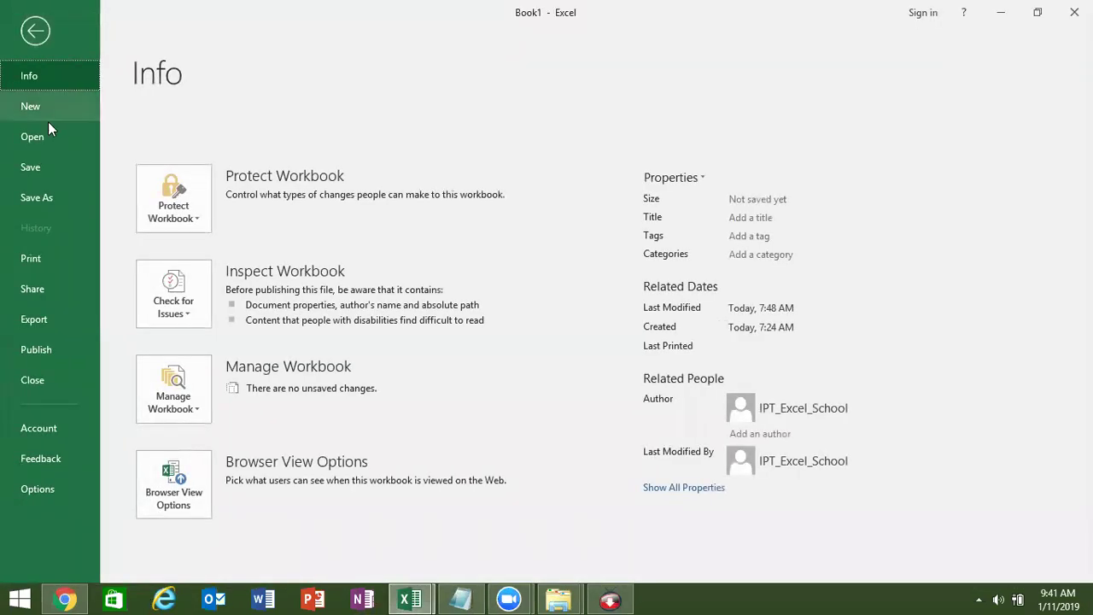
left_click(46, 136)
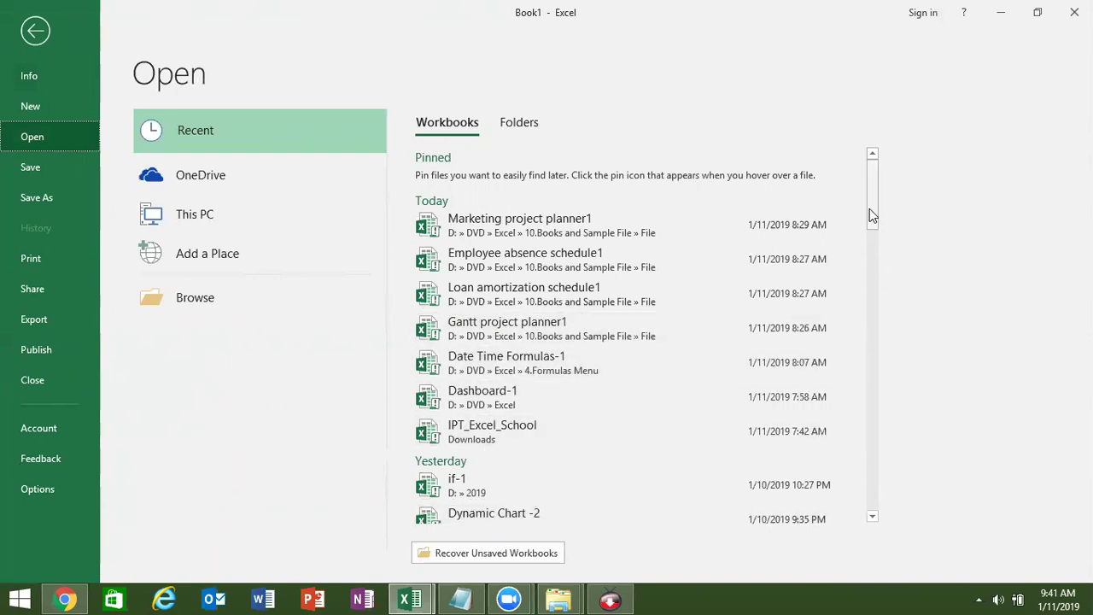
left_click_drag(869, 214, 872, 243)
left_click(588, 436)
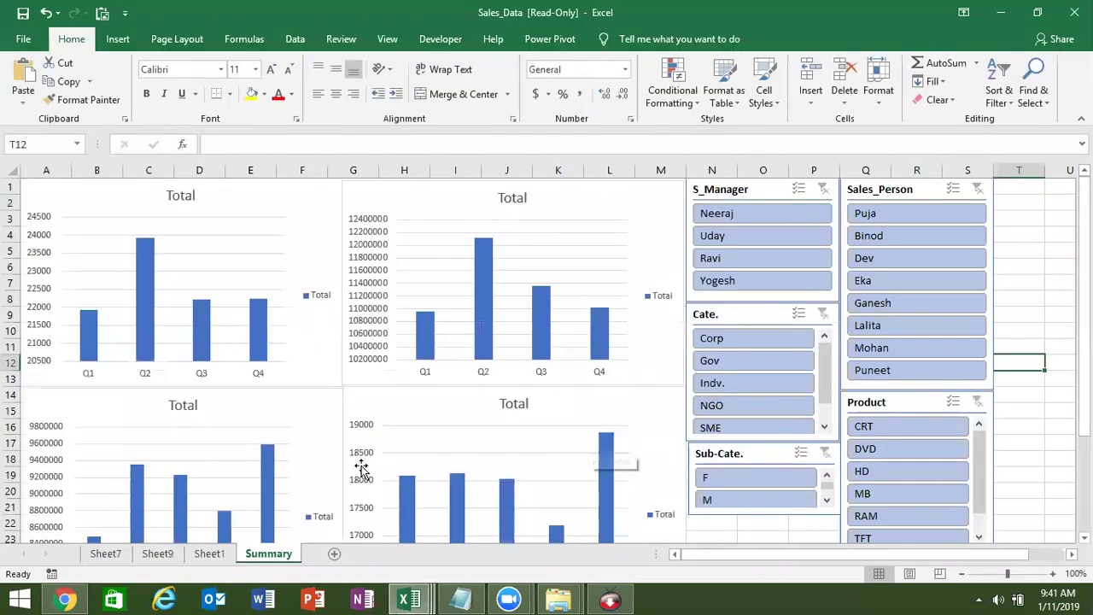
left_click(200, 554)
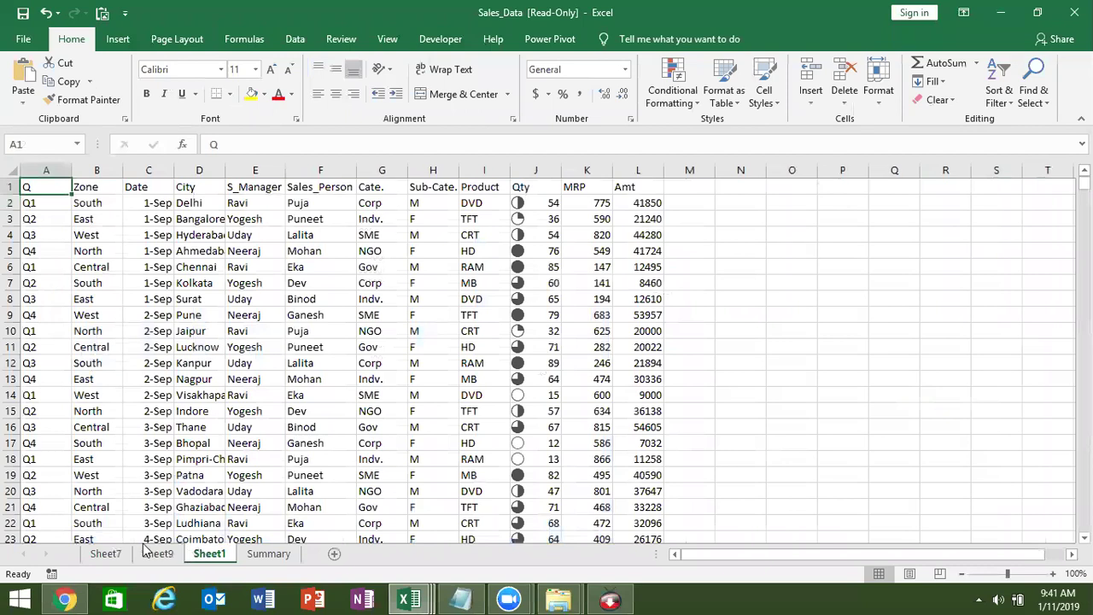
left_click(115, 553)
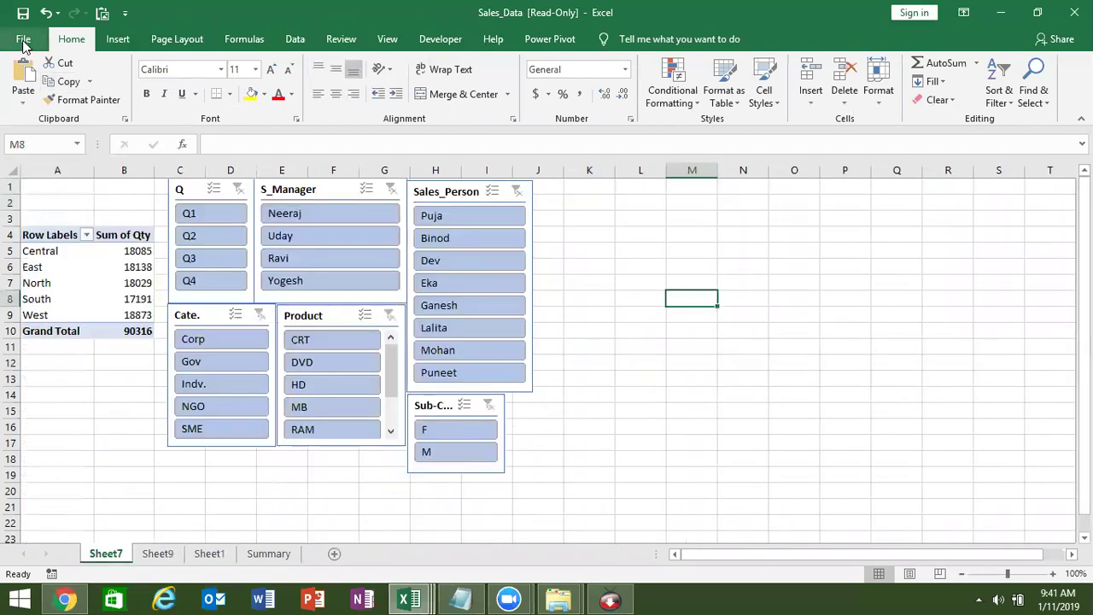
Step: Open the VLookup workbook from the recent files list
left_click(24, 44)
left_click(57, 139)
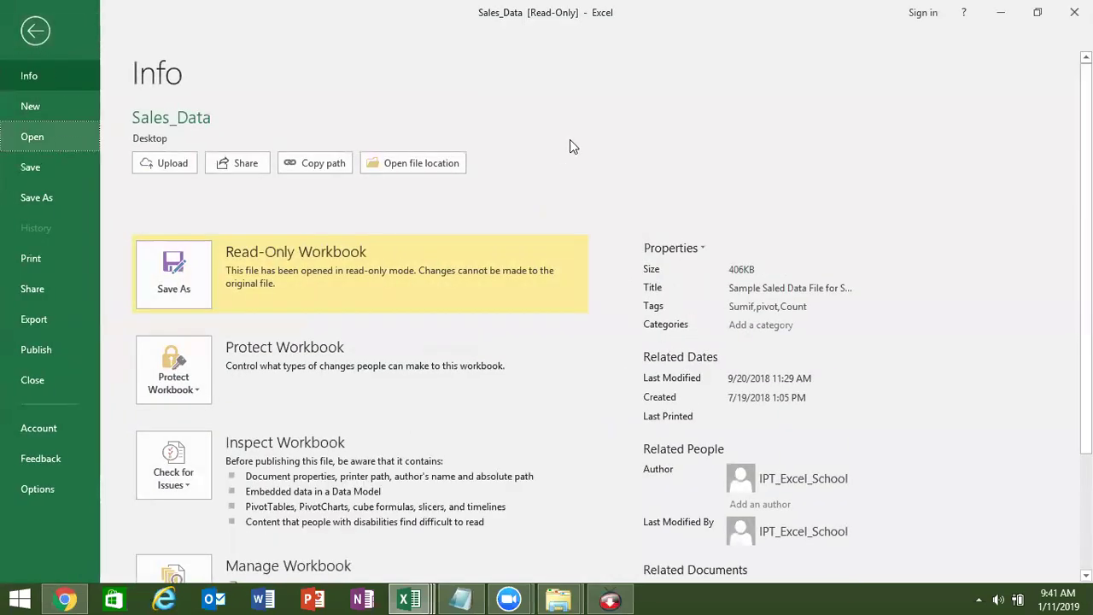
left_click_drag(879, 203, 883, 246)
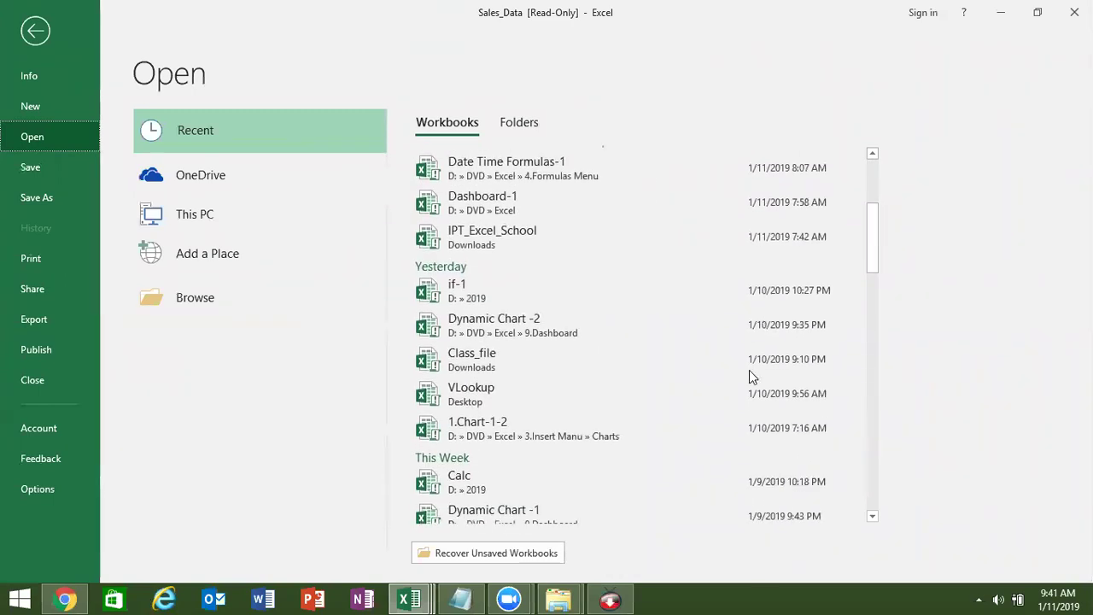
left_click(633, 408)
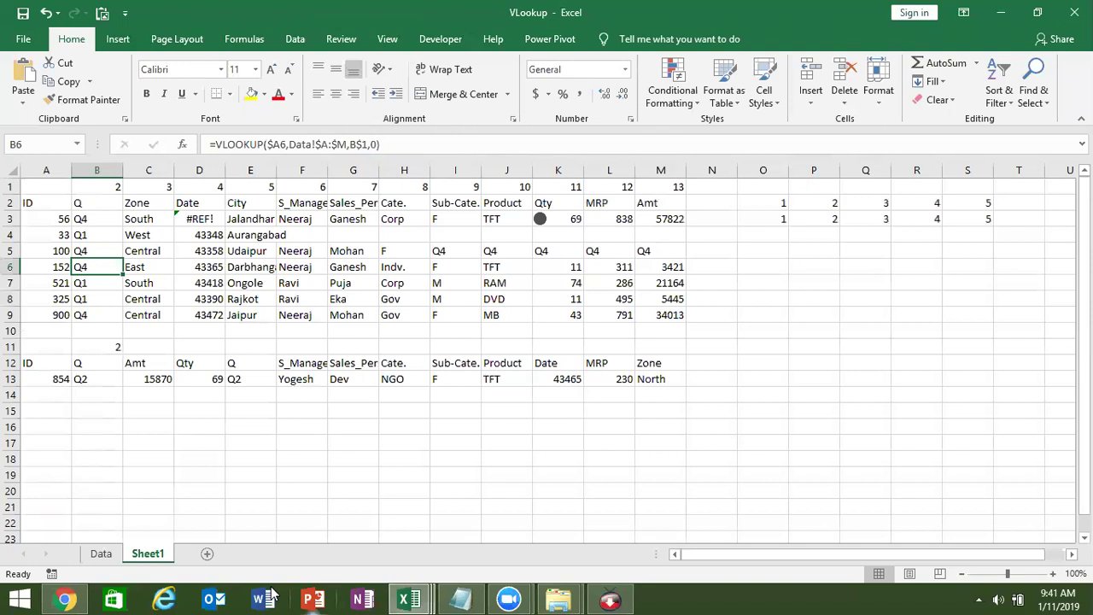
Step: Copy range A1:M19 from the Data sheet and paste it into a new Sheet2
key("ctrl+Page_Up")
left_click(89, 315)
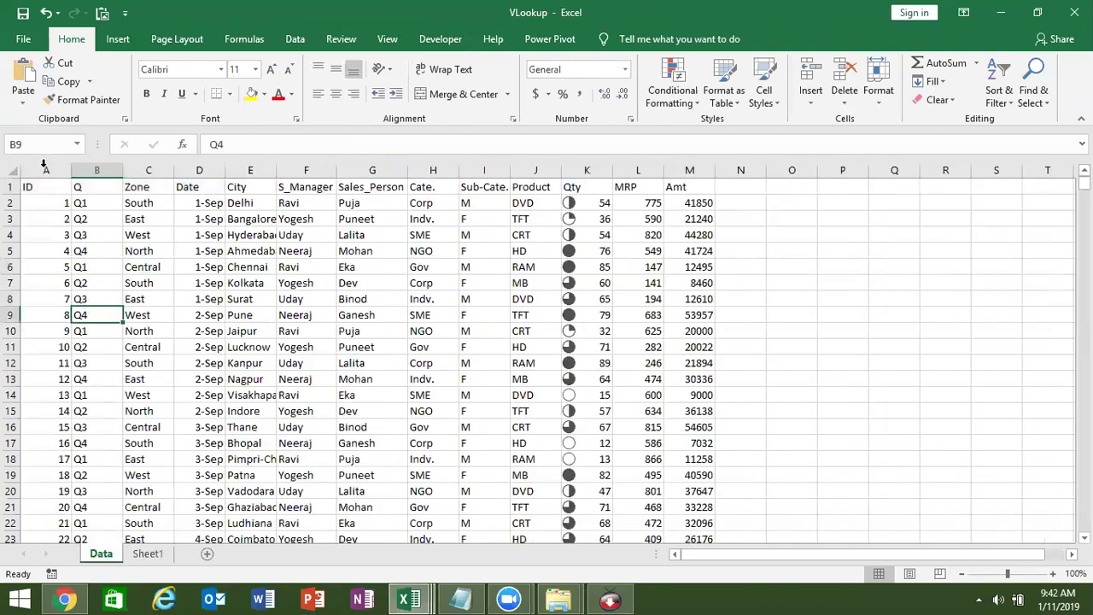
left_click(44, 165)
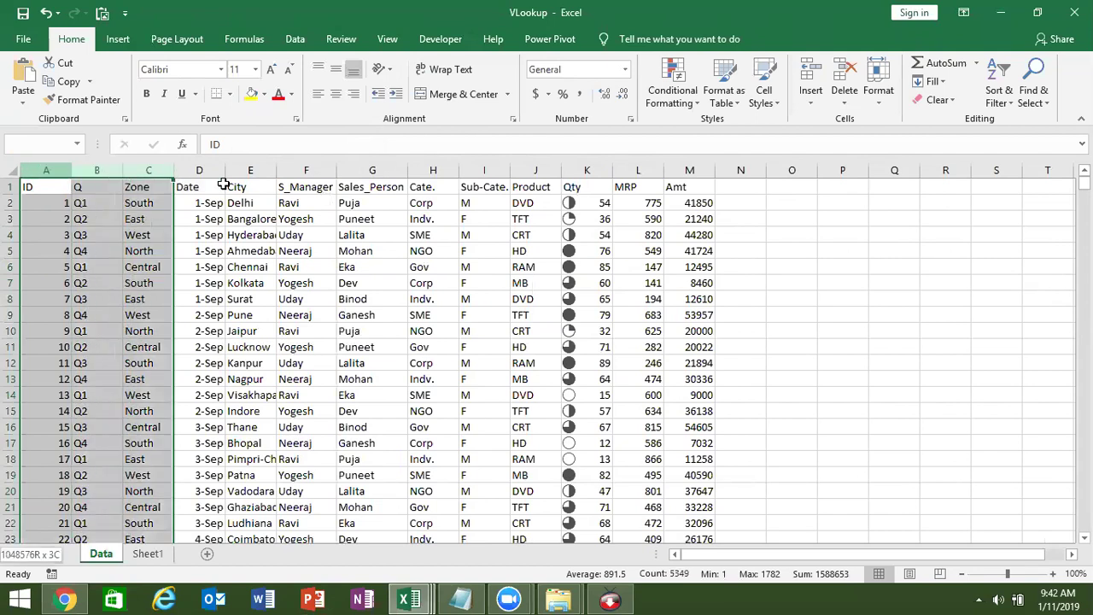
left_click_drag(41, 166, 315, 193)
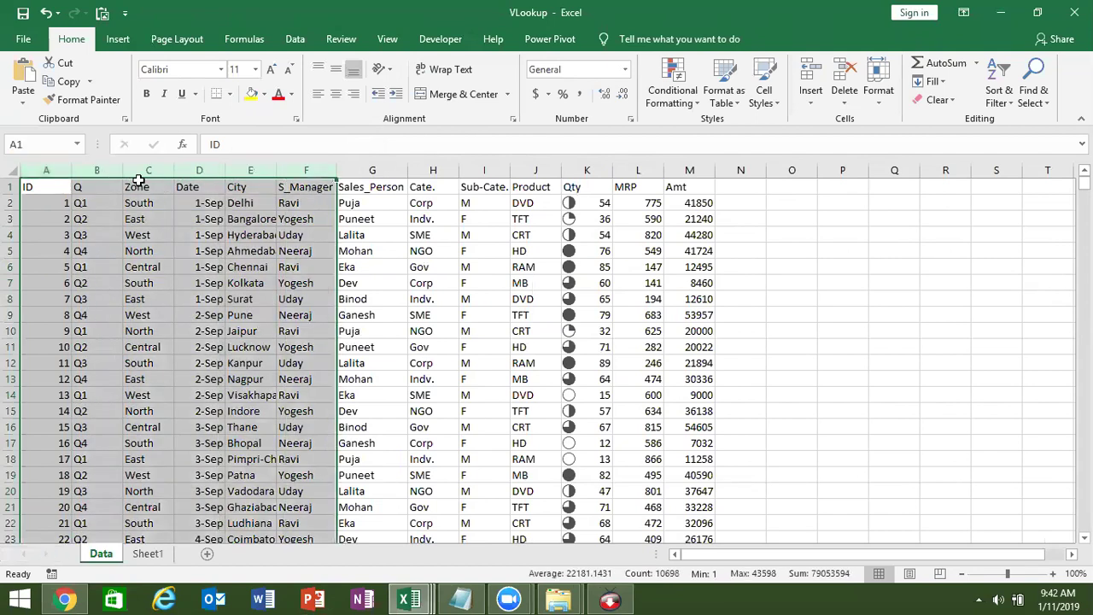
mouse_move(51, 186)
left_mouse_down()
mouse_move(651, 210)
mouse_move(690, 473)
left_mouse_up()
key("ctrl+c")
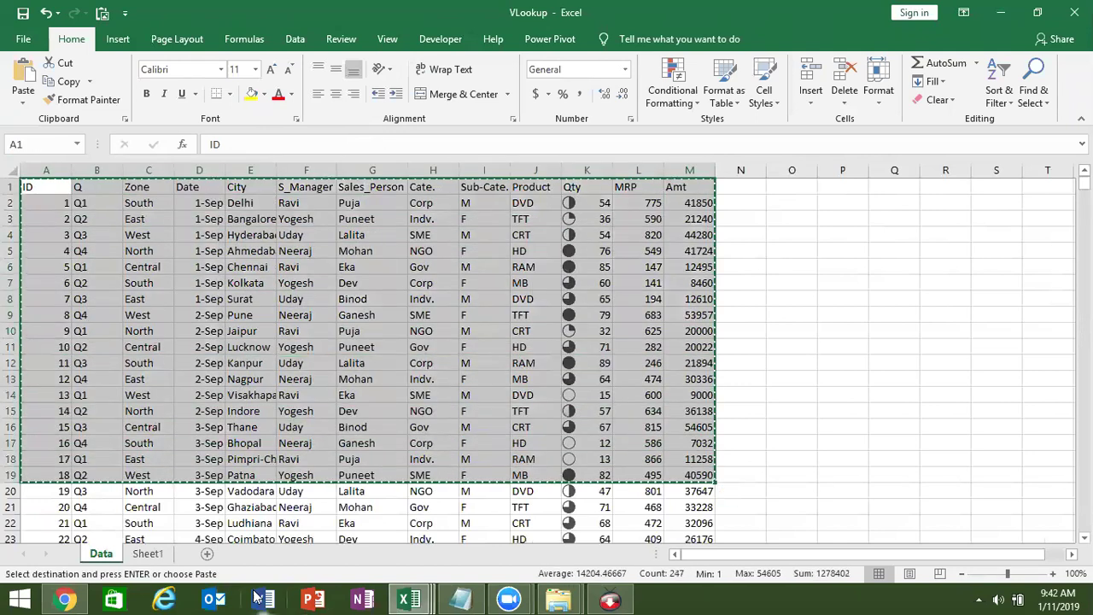
left_click(206, 554)
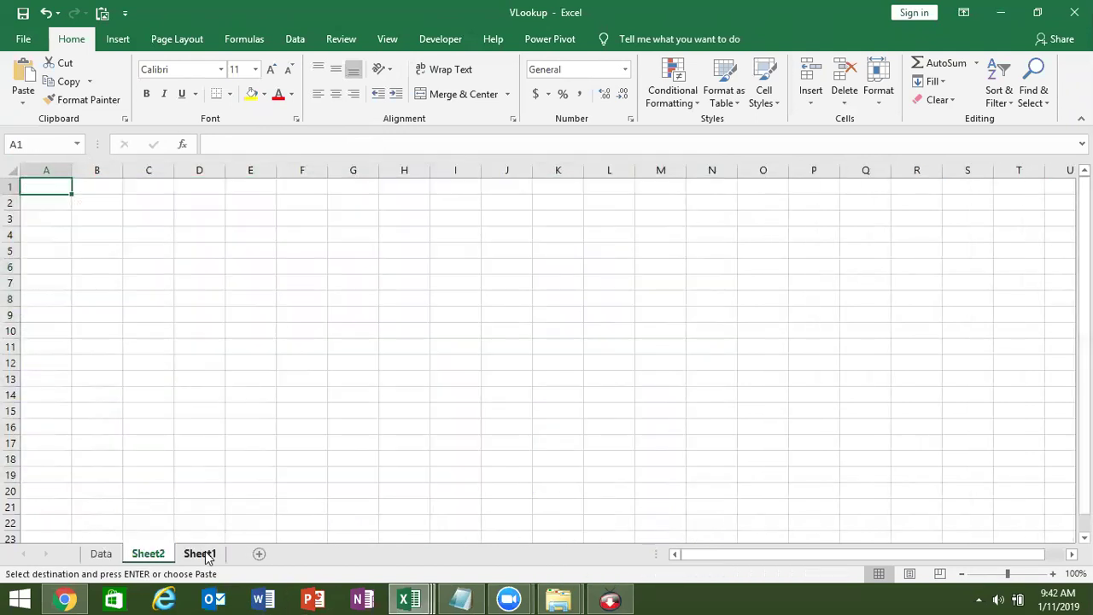
key("ctrl+v")
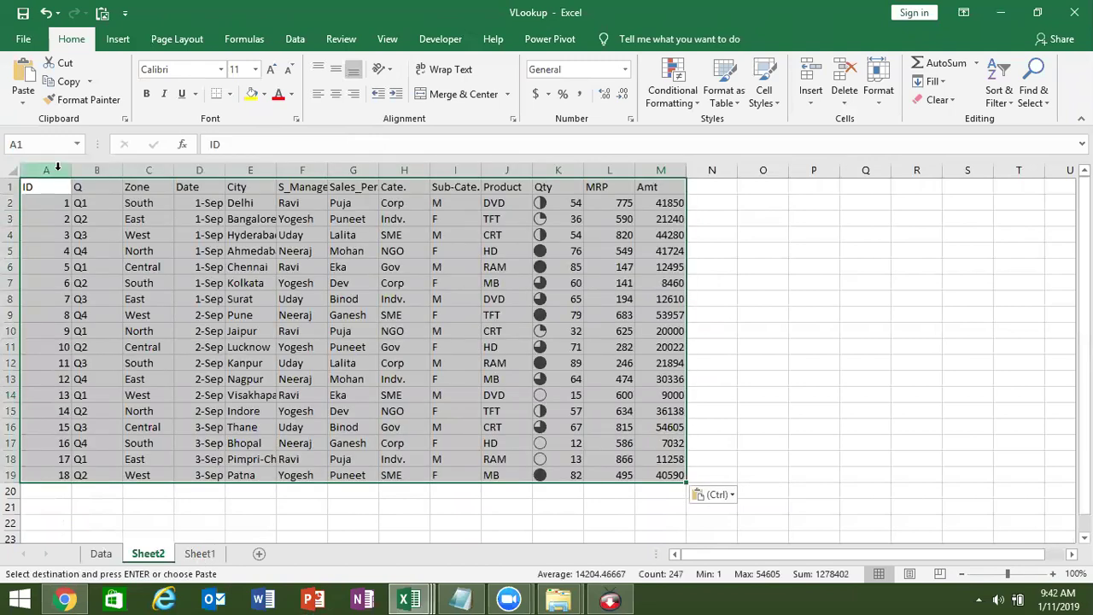
Step: Move column A (ID) so it sits before the Sales_Person column
left_click(57, 167)
key("ctrl+c")
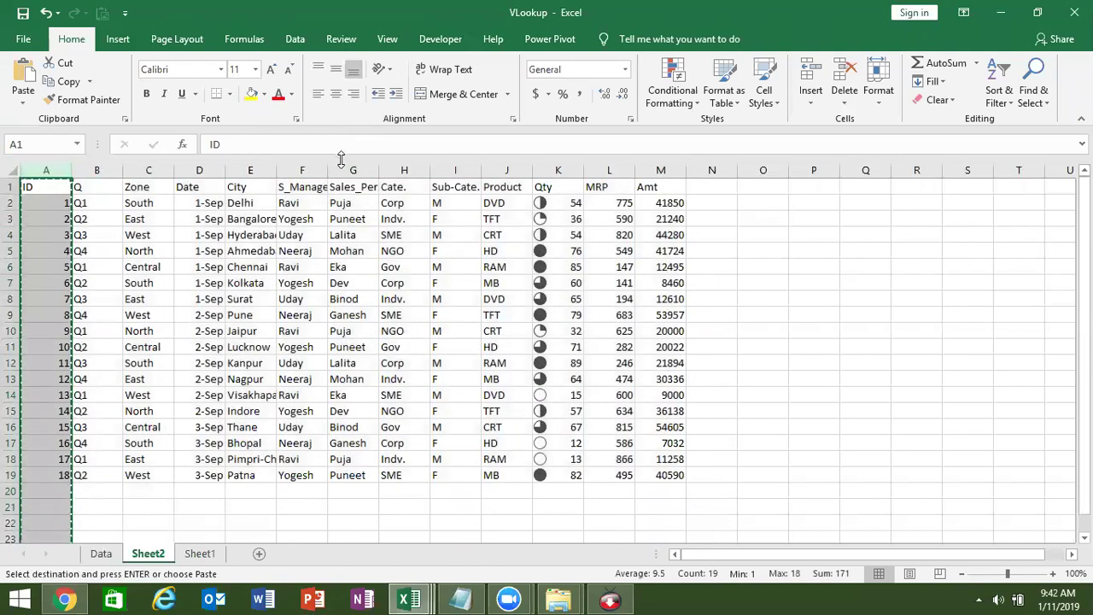
left_click(340, 165)
key("ctrl+plus")
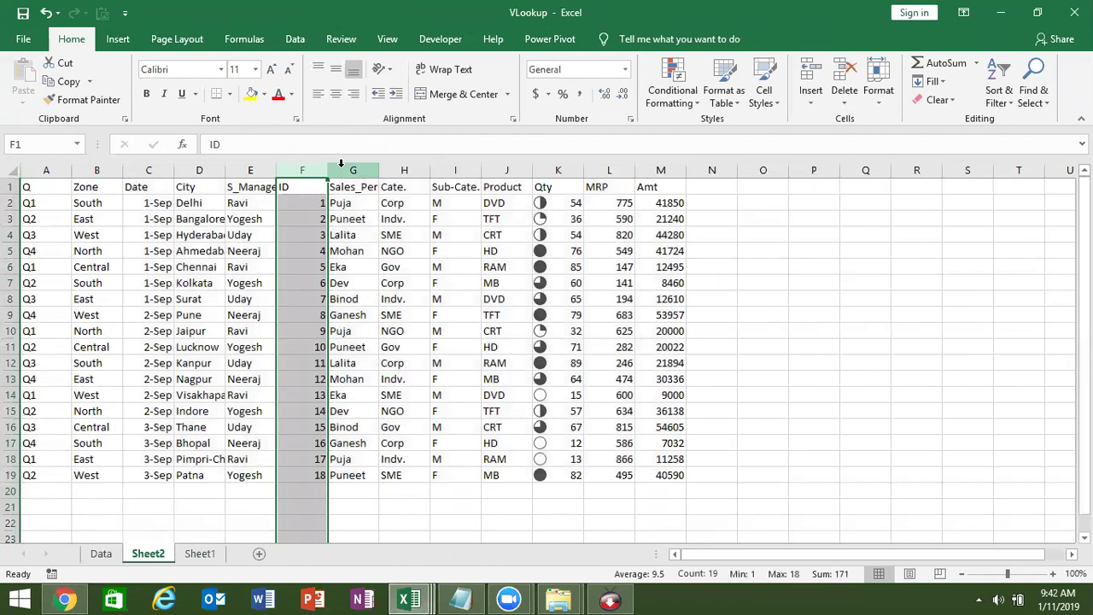
Step: Select header ranges to check the new column order, with ID now in F1
left_click(197, 249)
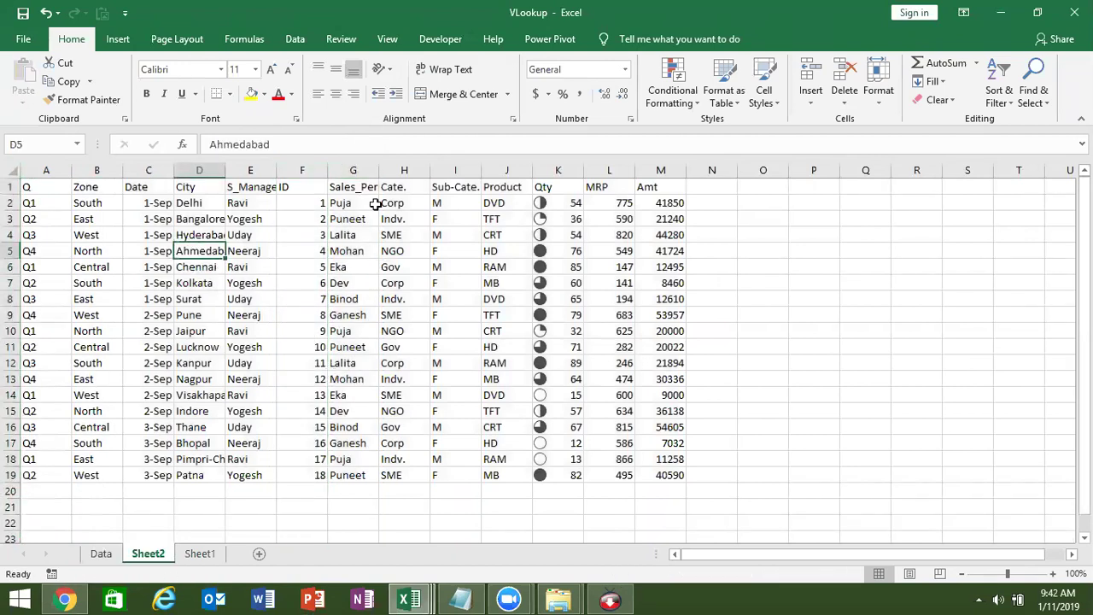
left_click_drag(365, 190, 605, 188)
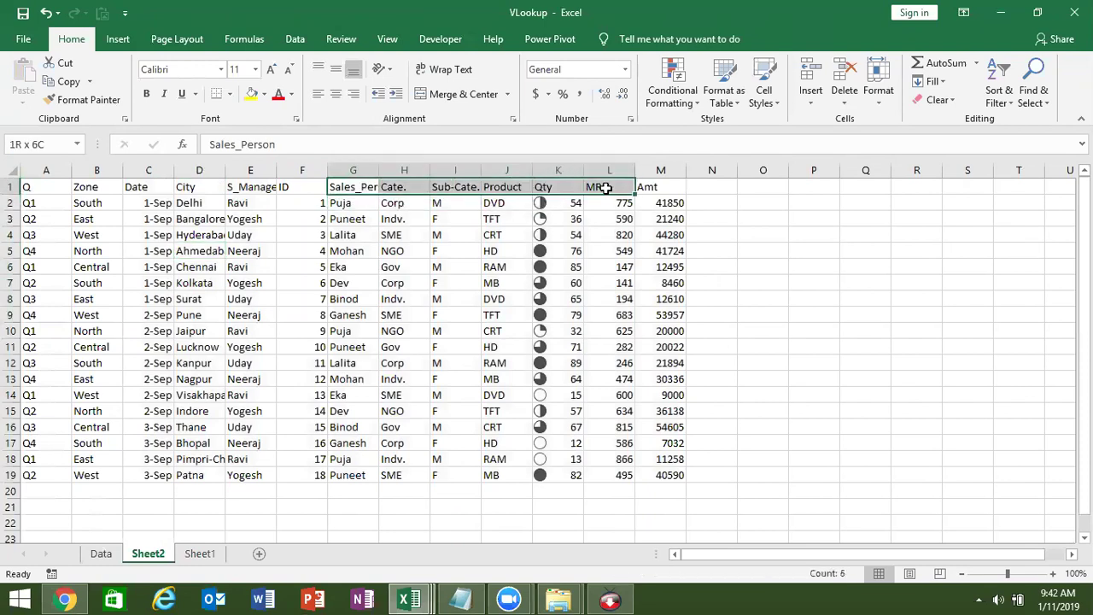
left_click_drag(605, 188, 674, 191)
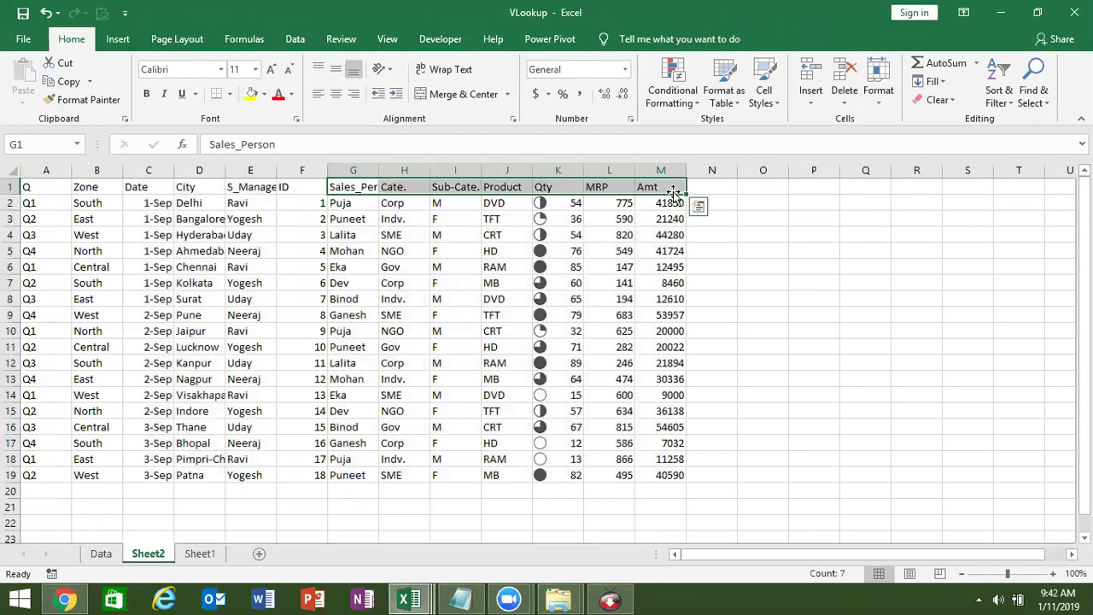
left_click_drag(57, 188, 231, 189)
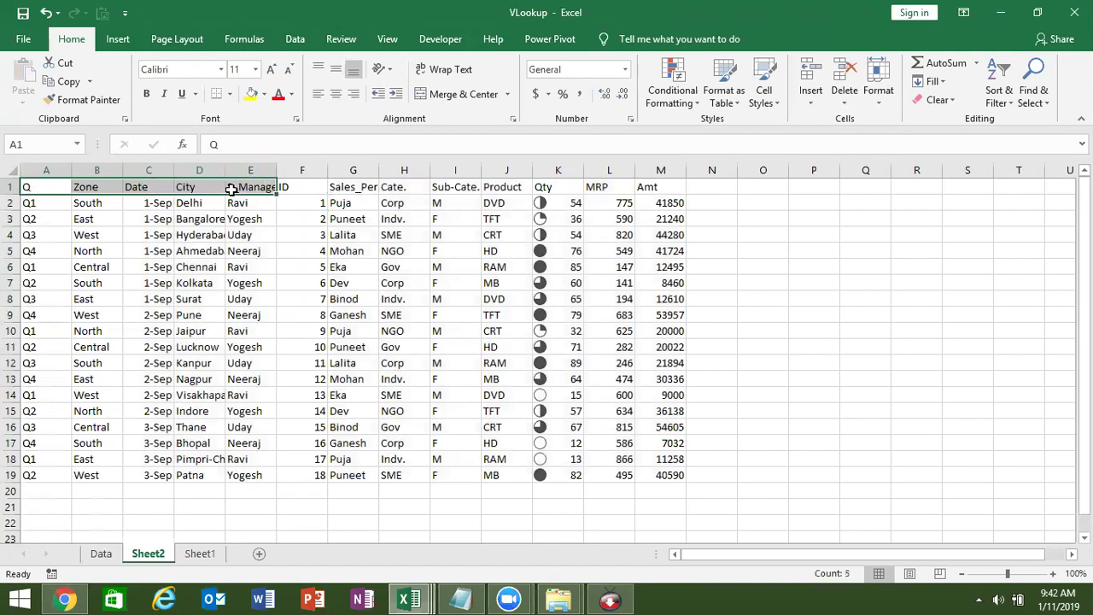
left_click(292, 185)
mouse_move(353, 176)
left_mouse_down()
mouse_move(50, 186)
mouse_move(18, 177)
left_mouse_up()
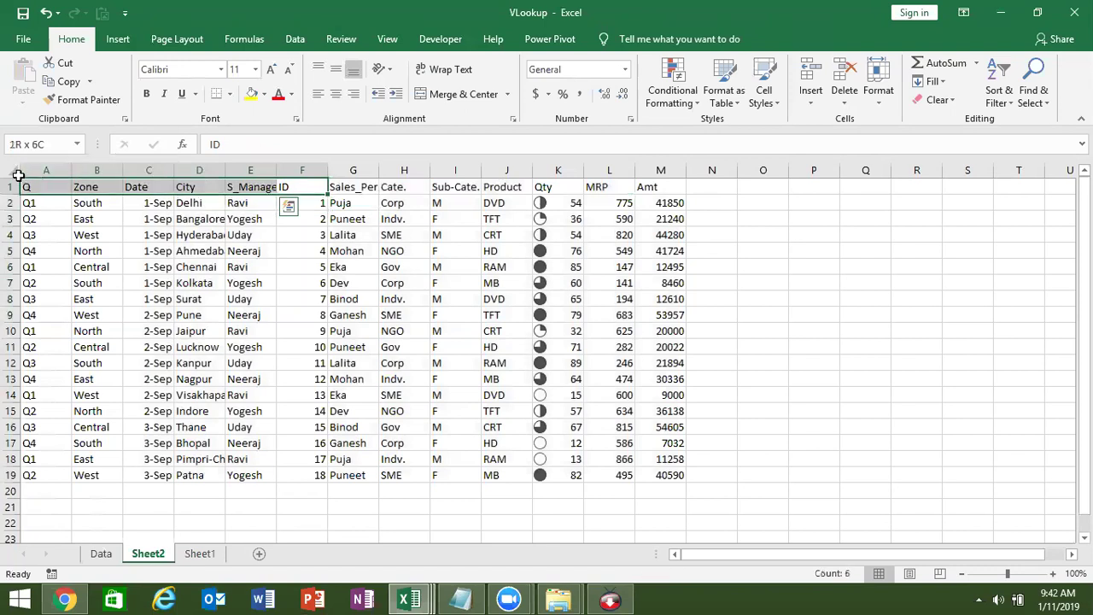
left_click_drag(18, 176, 320, 188)
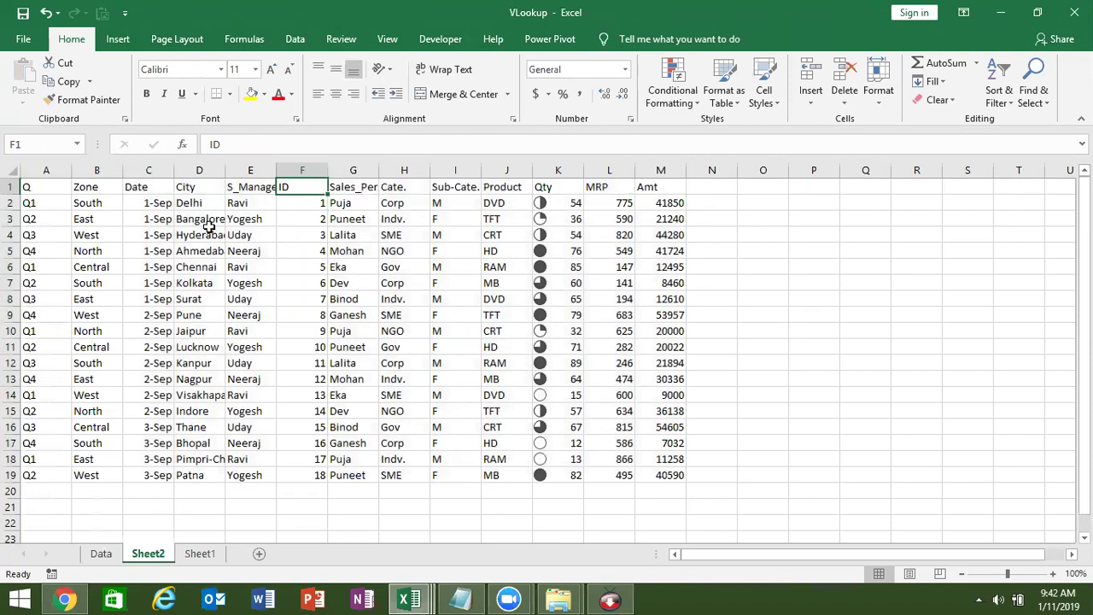
Step: Enter ID 6 in O3 and copy the City header from D1 into P2
left_click(752, 226)
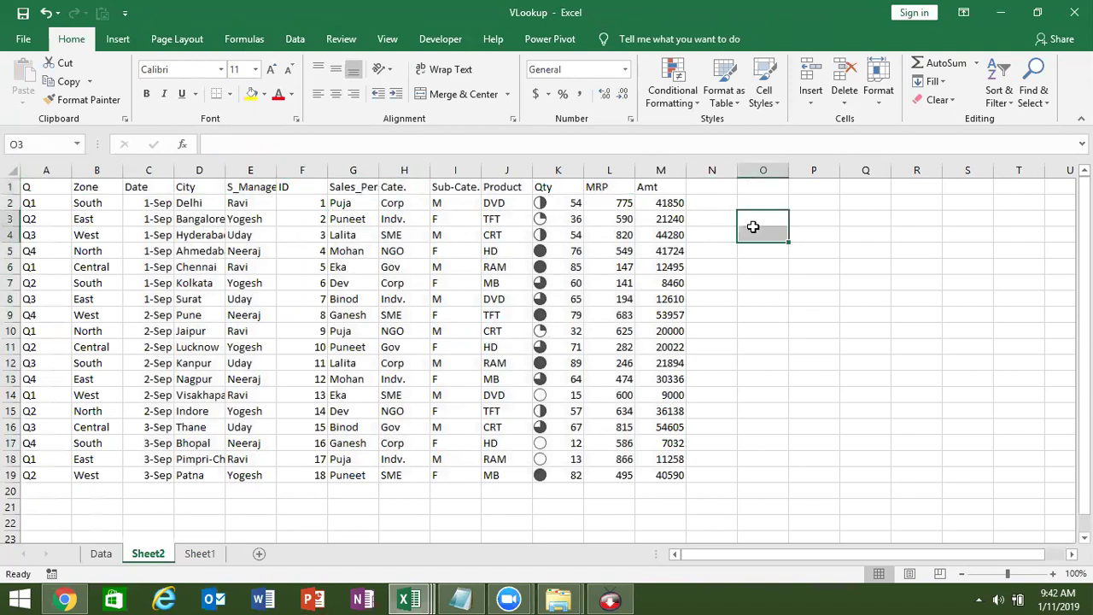
type("6")
key("Tab")
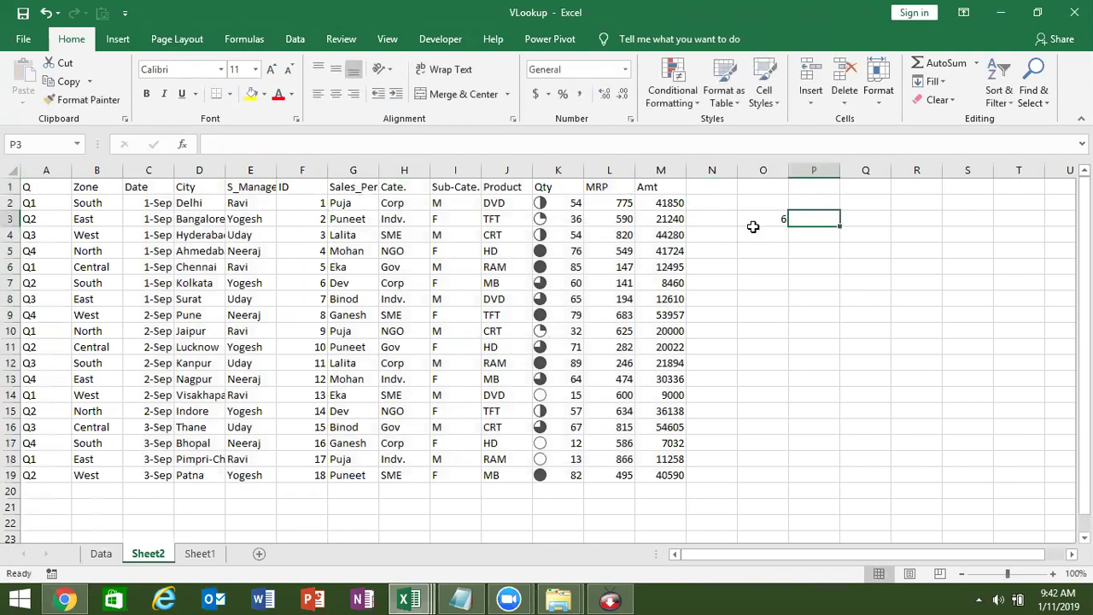
left_click(205, 188)
key("ctrl+c")
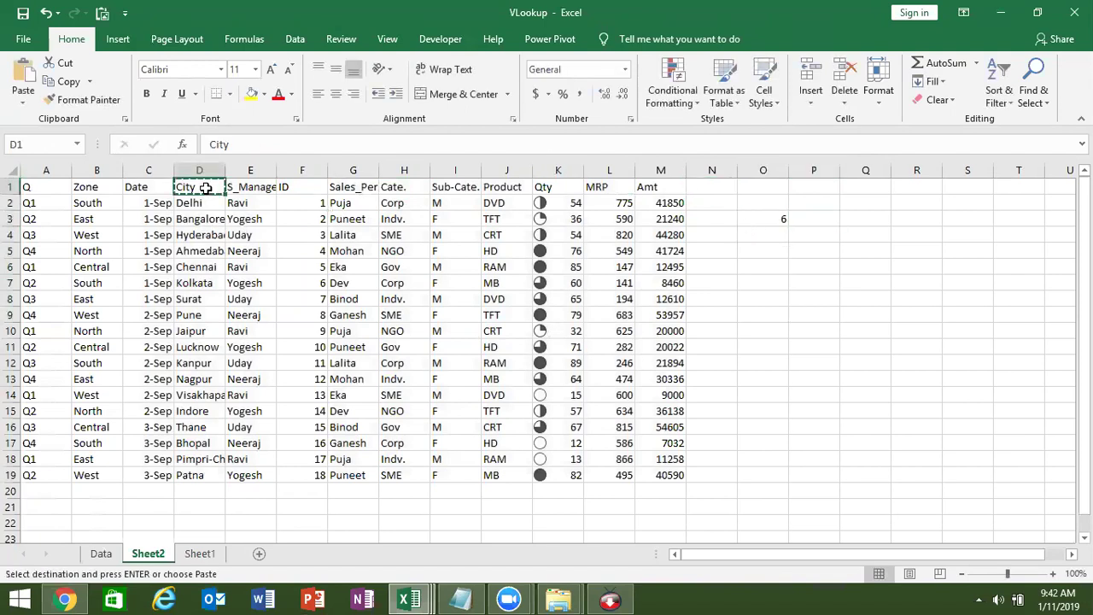
left_click(821, 200)
key("ctrl+v")
Step: Enter =INDEX(A1:M19,7,4) in P3 so it returns Kolkata
left_click(809, 222)
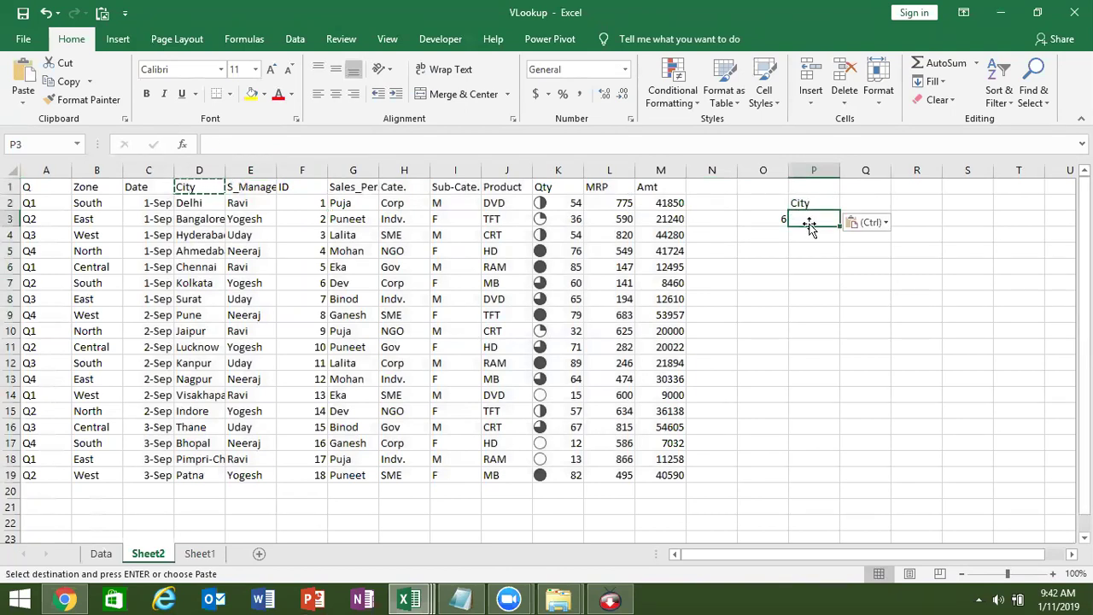
key("Escape")
type("=ind")
key("Tab")
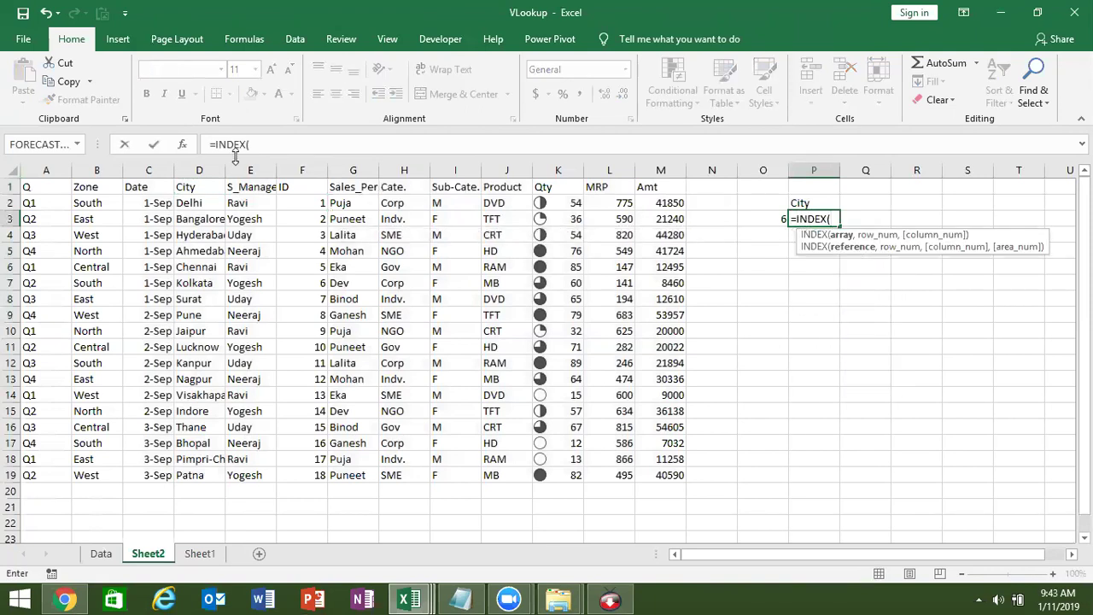
mouse_move(46, 188)
left_mouse_down()
mouse_move(668, 378)
mouse_move(664, 473)
left_mouse_up()
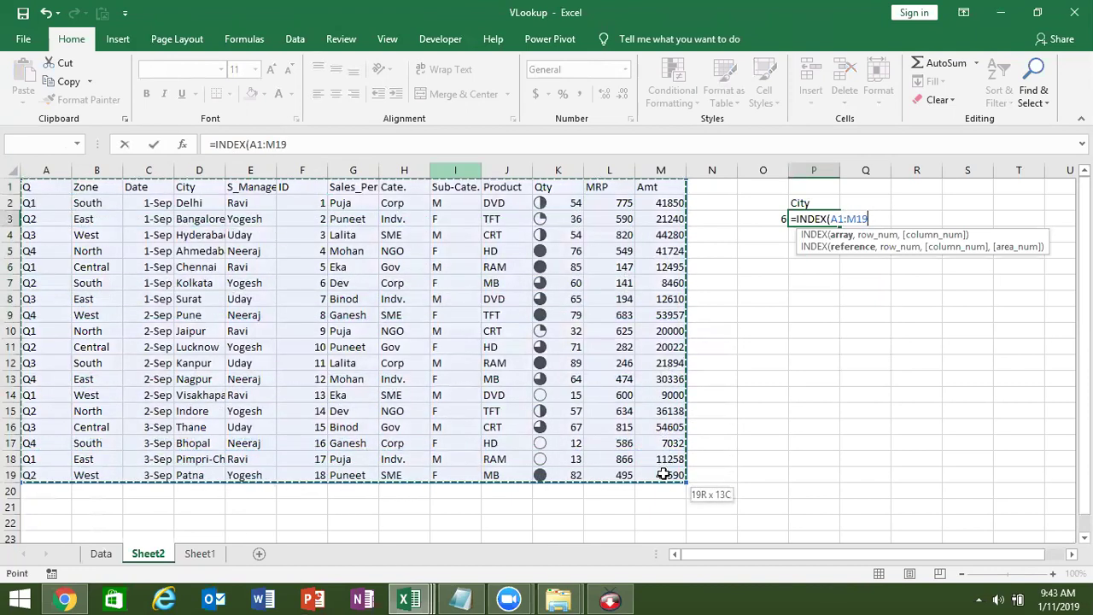
type(",")
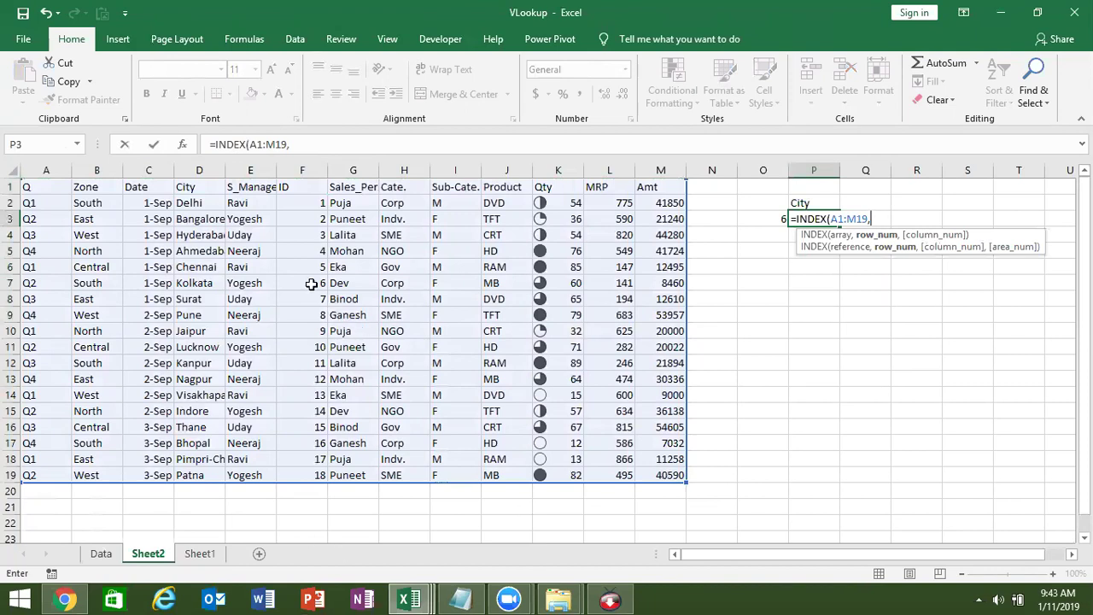
type("8")
key("BackSpace")
type("7,")
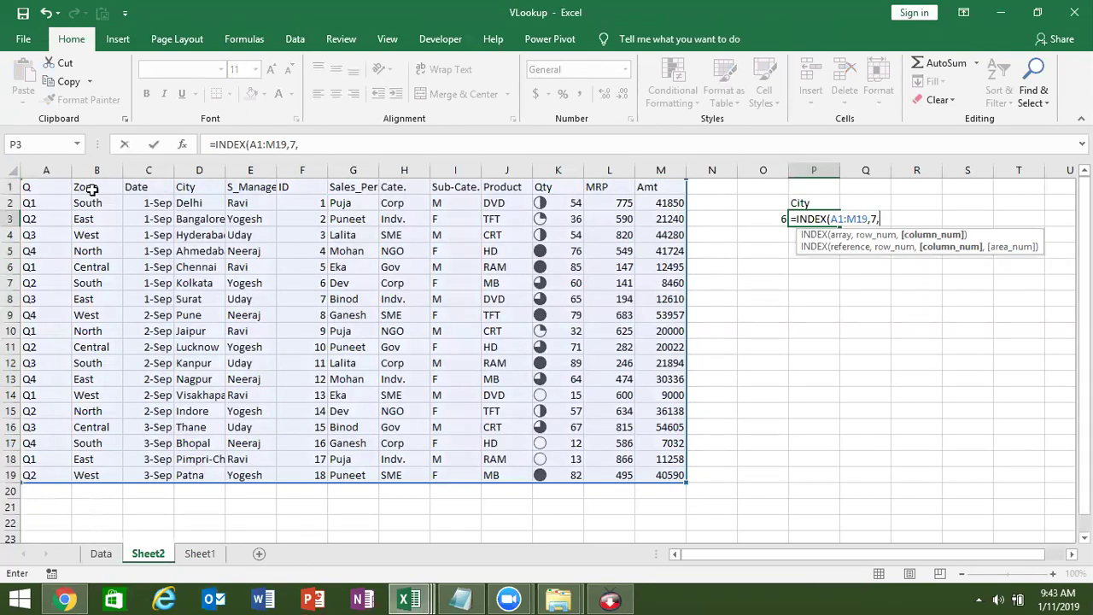
type("4")
key("Return")
key("Up")
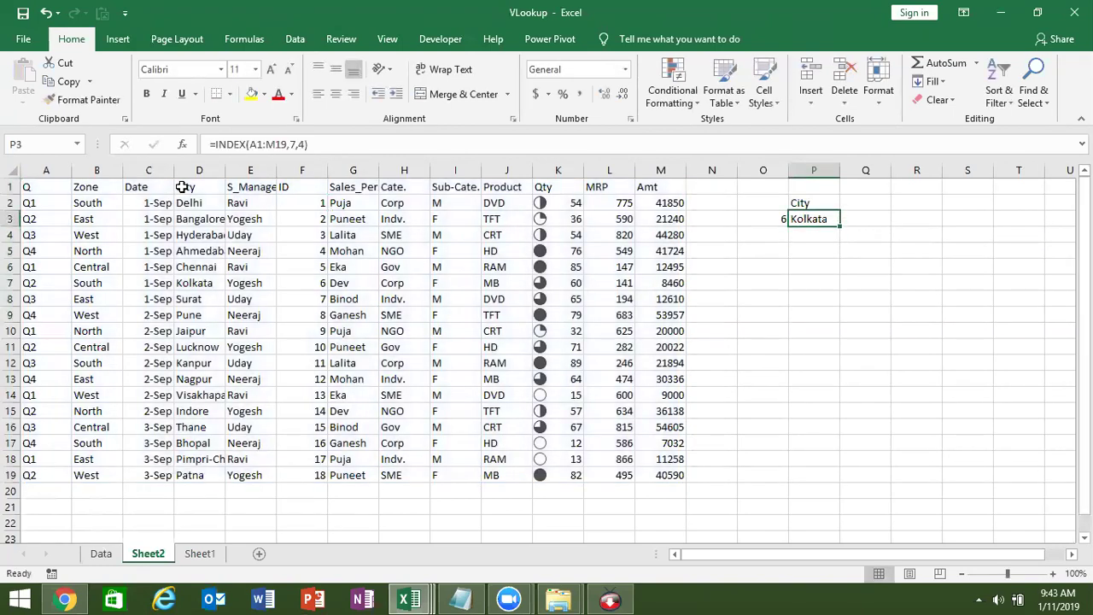
Step: Confirm ID 6 is Kolkata in row 7, then change the O3 ID to 12
left_click(292, 281)
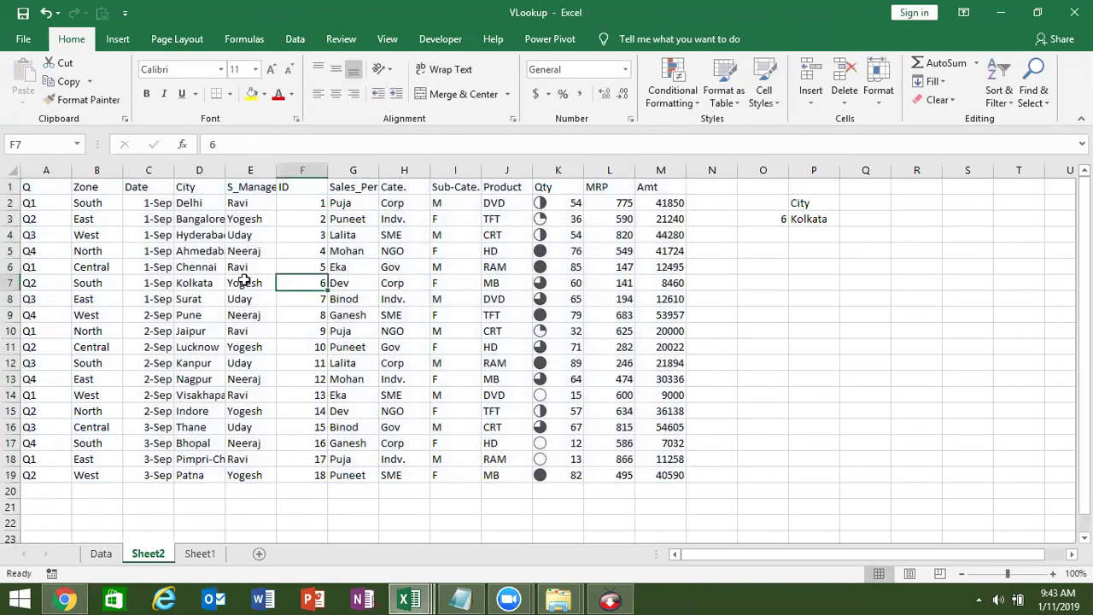
left_click(199, 282)
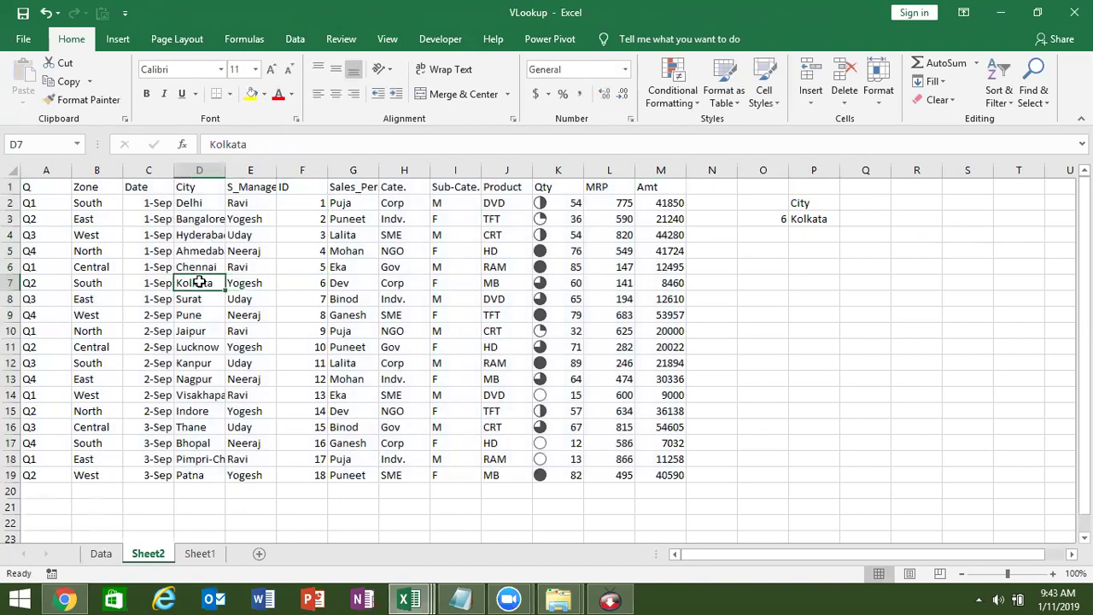
left_click(755, 220)
type("12")
key("Return")
Step: Change P3's formula to =INDEX(A1:M19,13,4) so it returns Nagpur
key("Up")
key("Right")
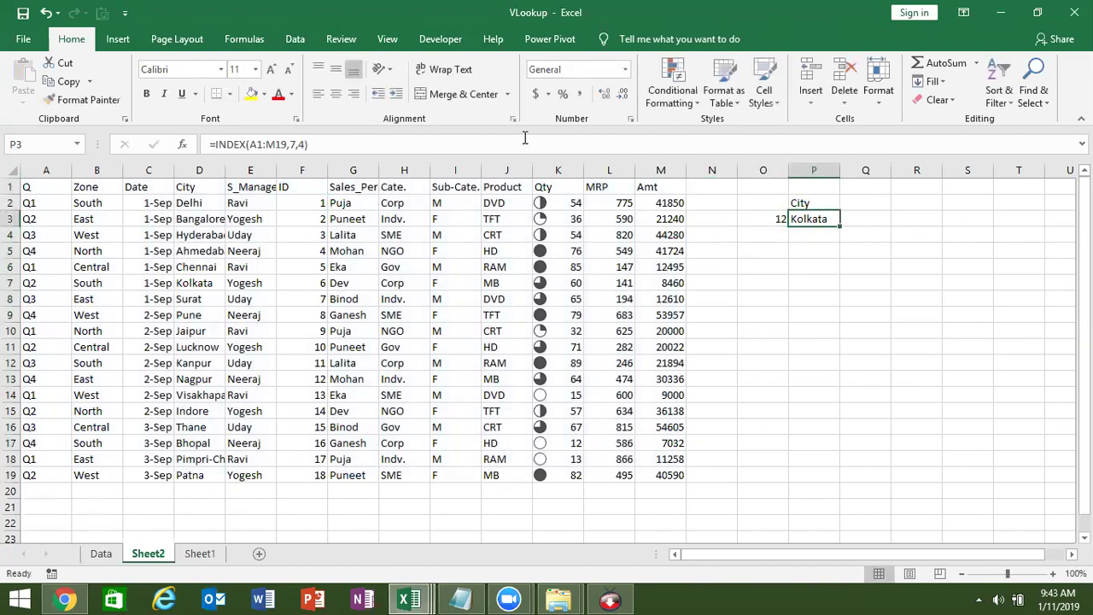
left_click(296, 144)
key("BackSpace")
type("13")
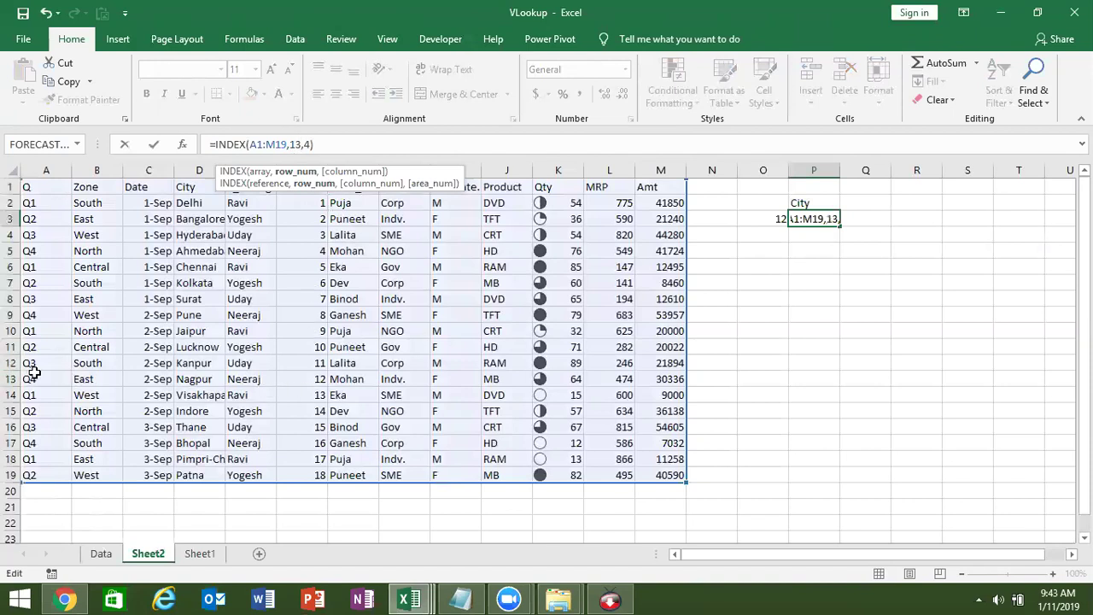
key("Return")
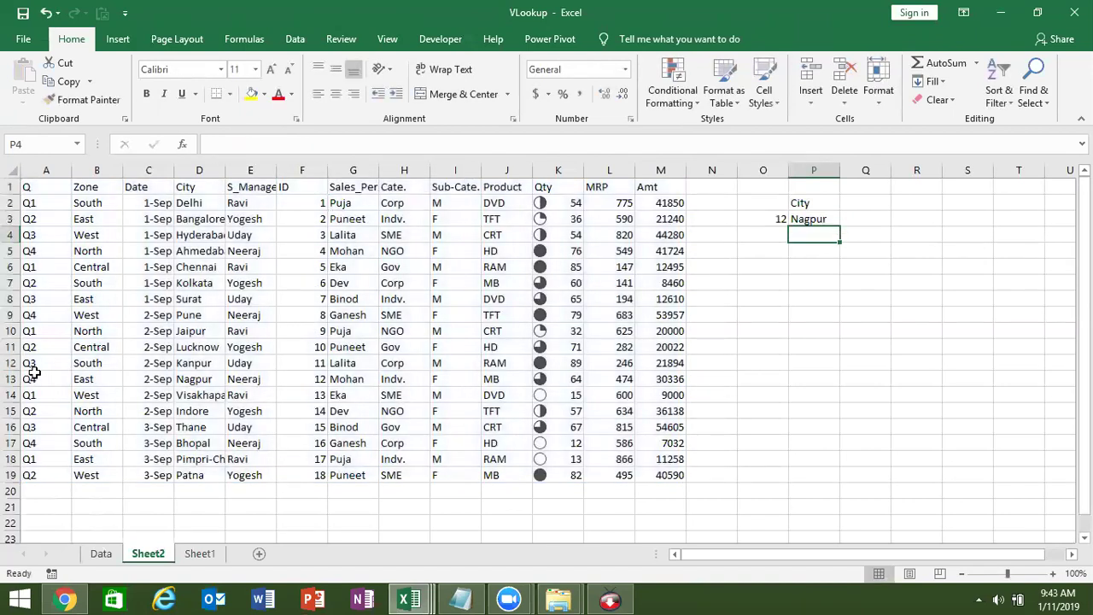
left_click(203, 381)
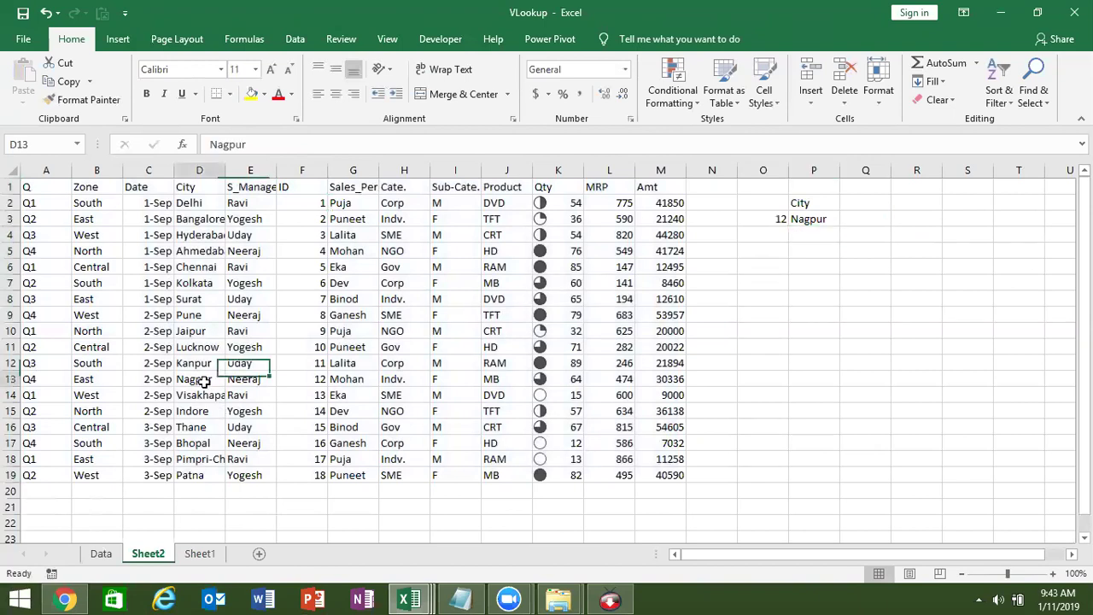
left_click(309, 379)
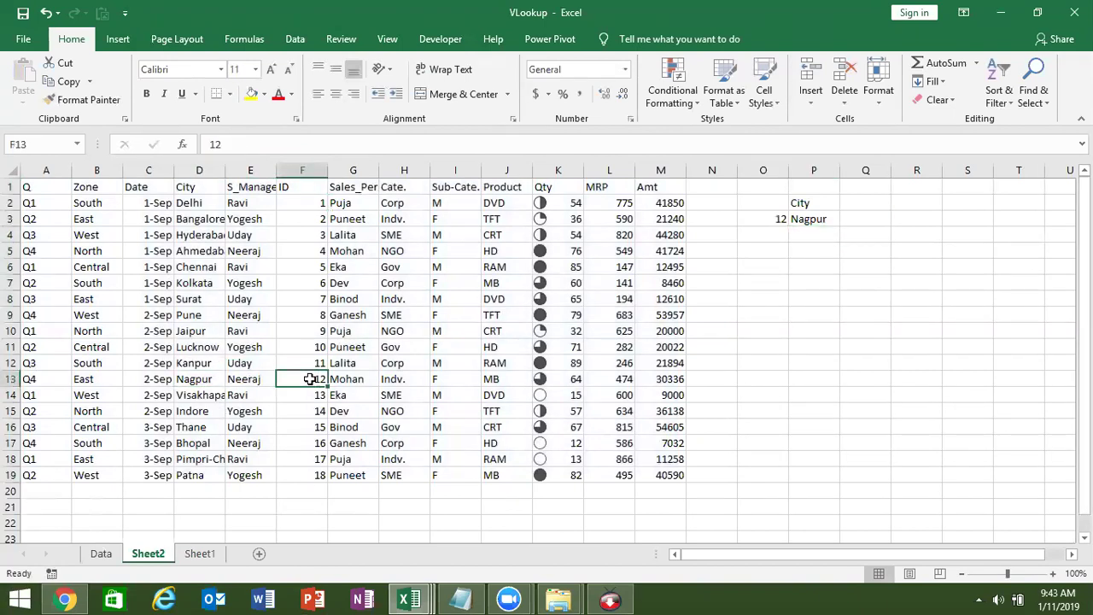
left_click(805, 217)
double_click(298, 144)
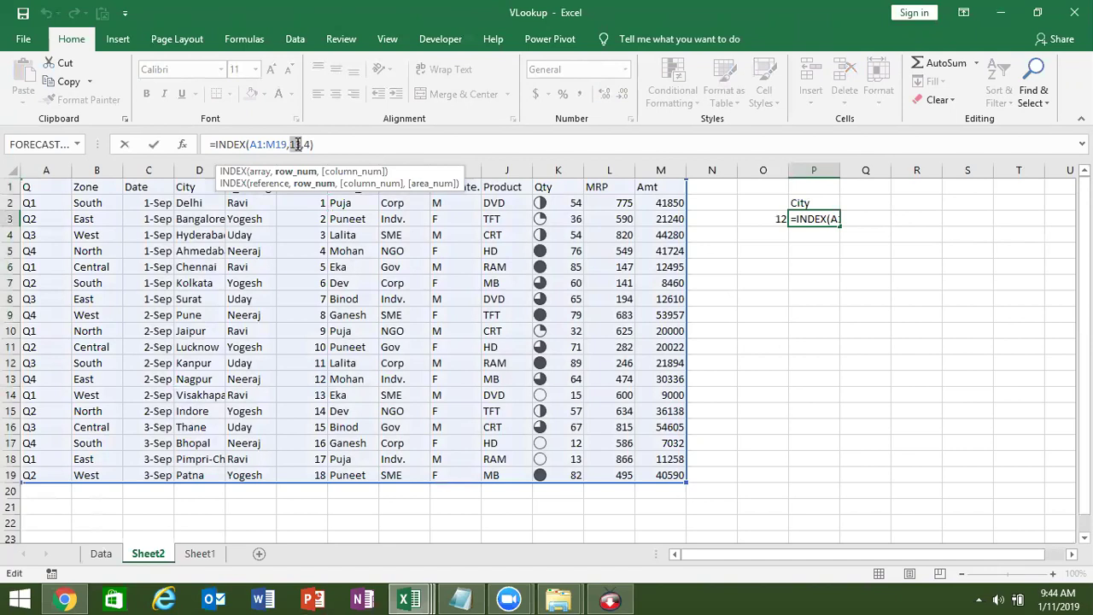
type("13")
key("ctrl+Return")
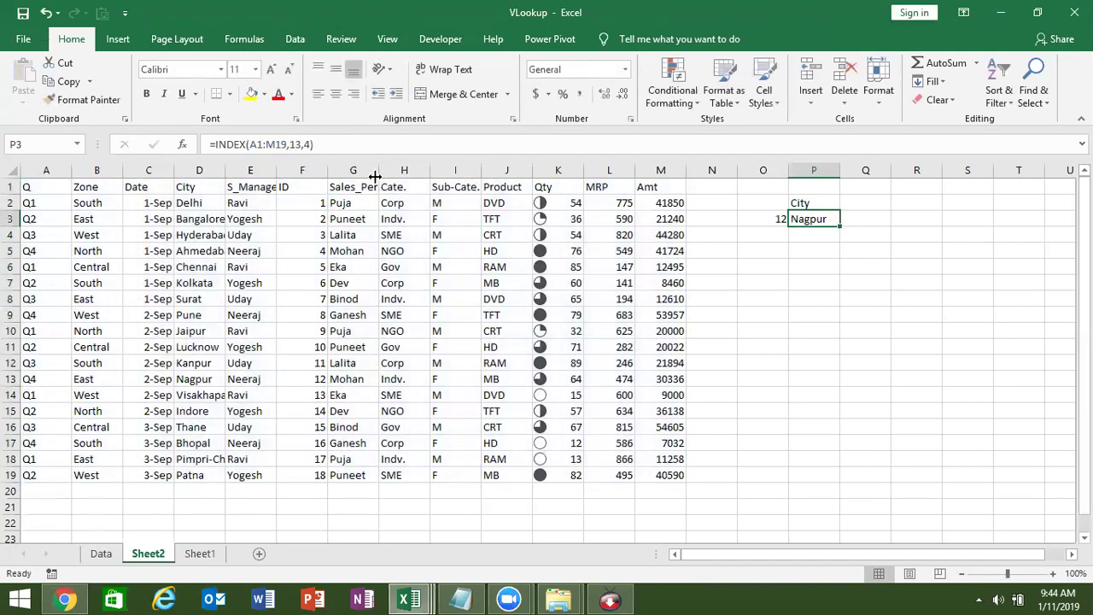
left_click(793, 248)
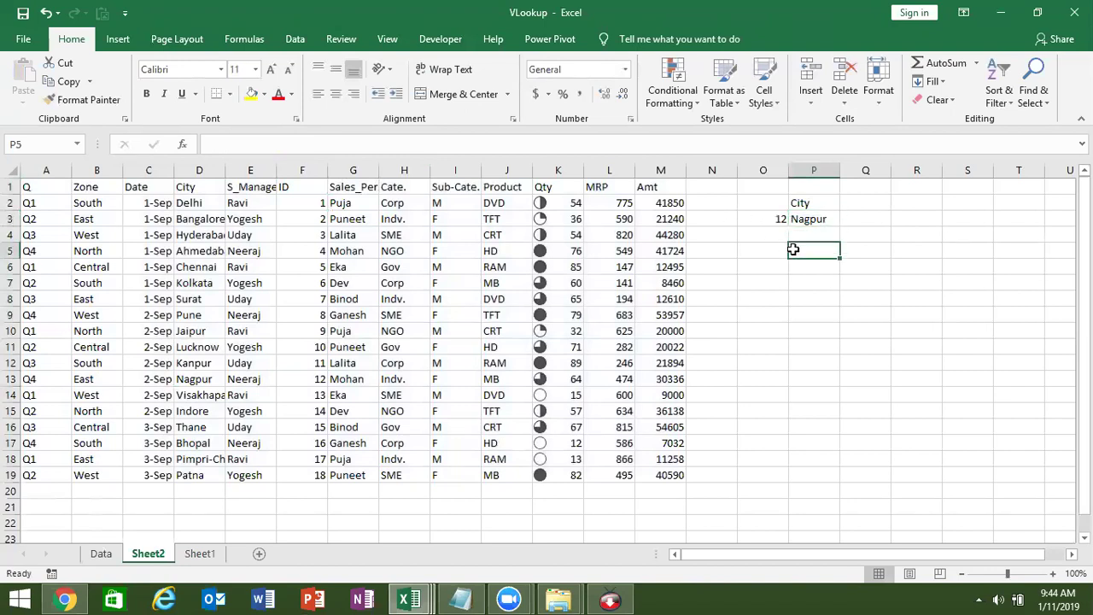
Step: Enter =MATCH(O3,F1:F19,0) in P5, giving 13 for ID 12
type("=mat")
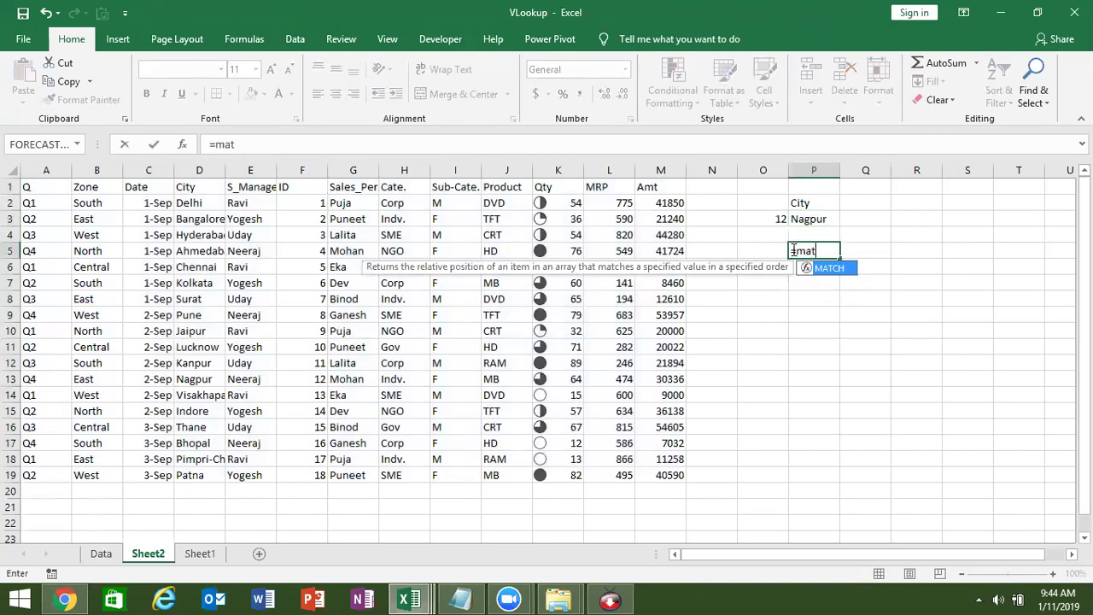
key("Tab")
left_click(775, 222)
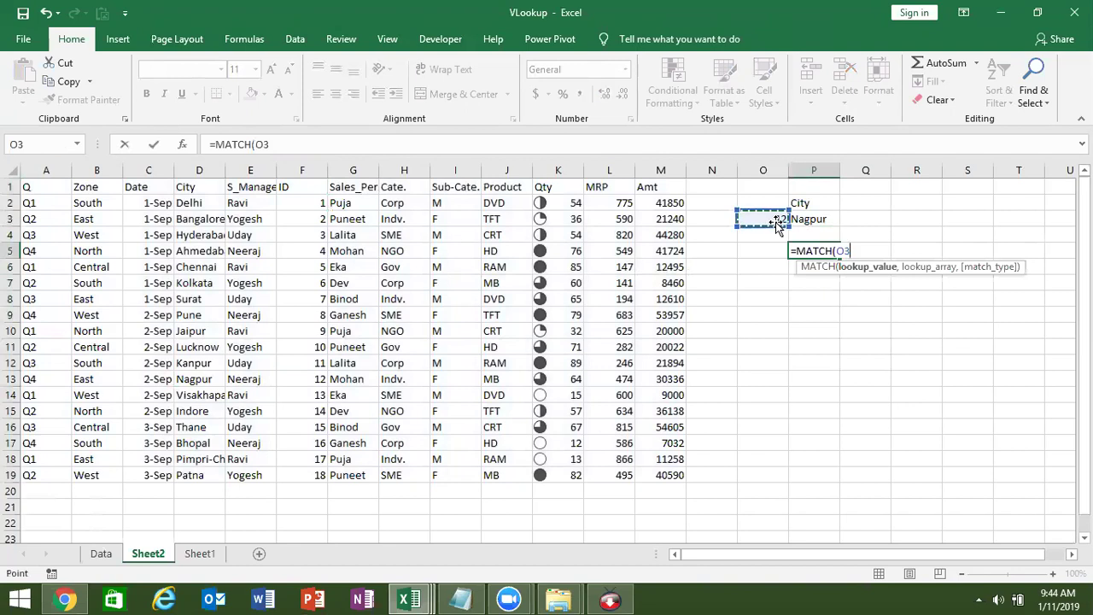
type(",")
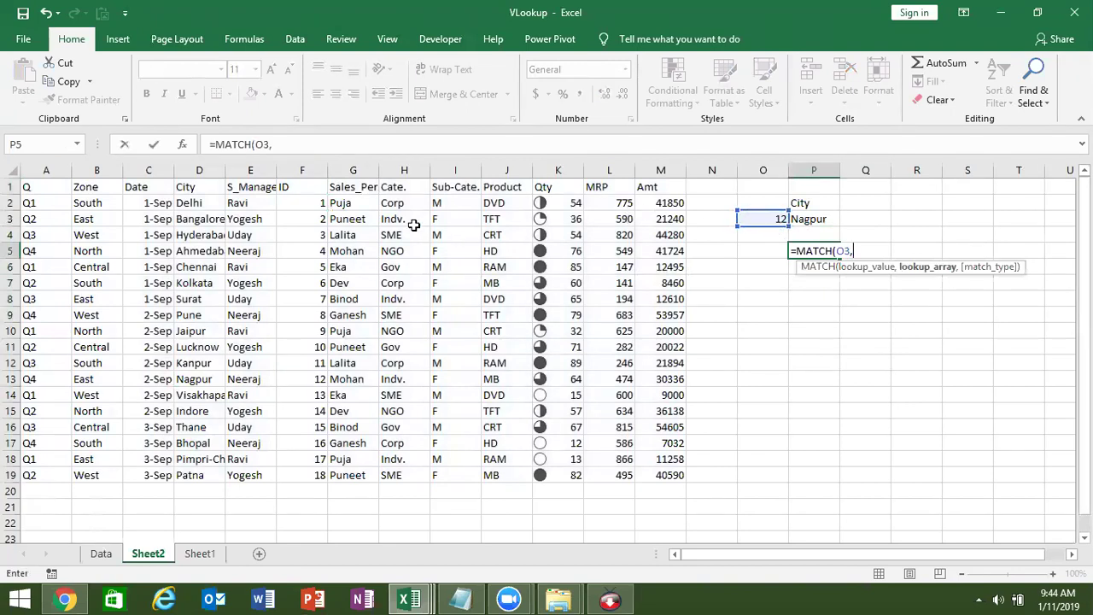
mouse_move(318, 186)
left_mouse_down()
mouse_move(332, 475)
mouse_move(316, 485)
left_mouse_up()
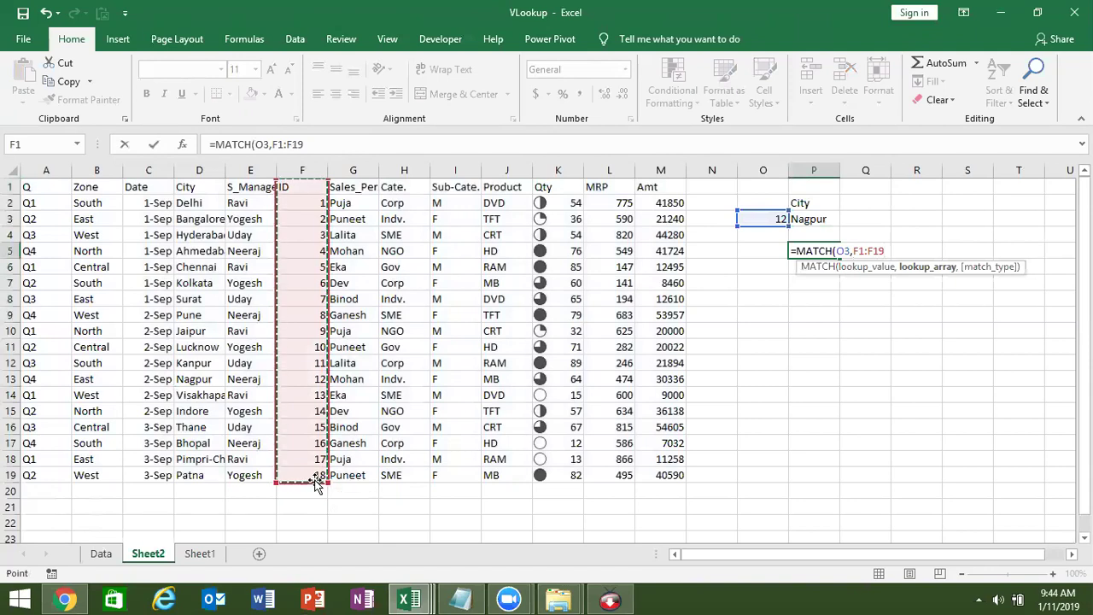
type(",0")
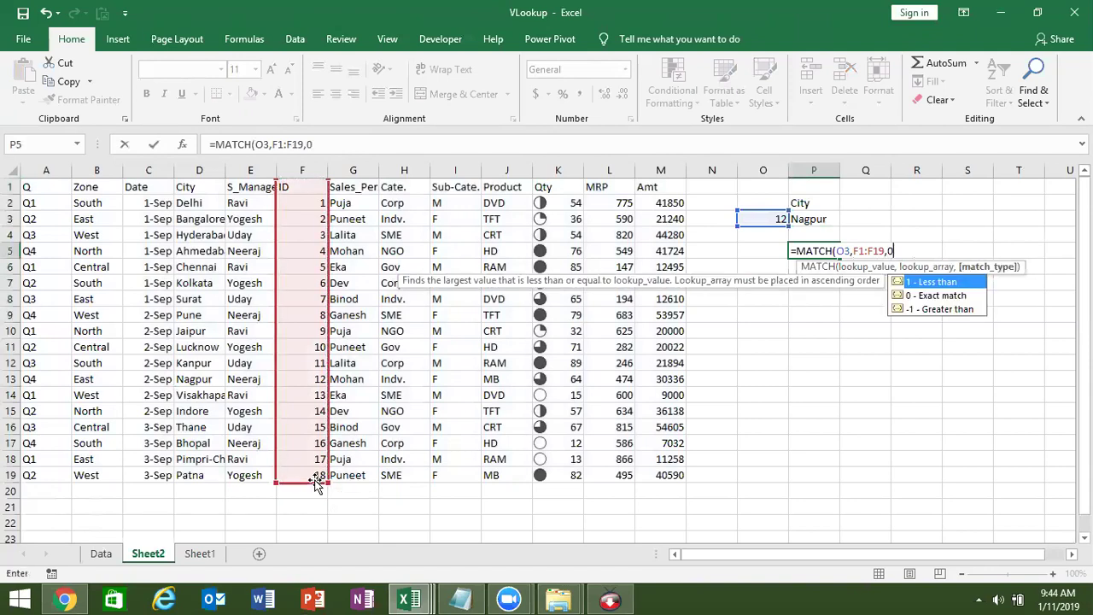
type(")")
key("Return")
key("Up")
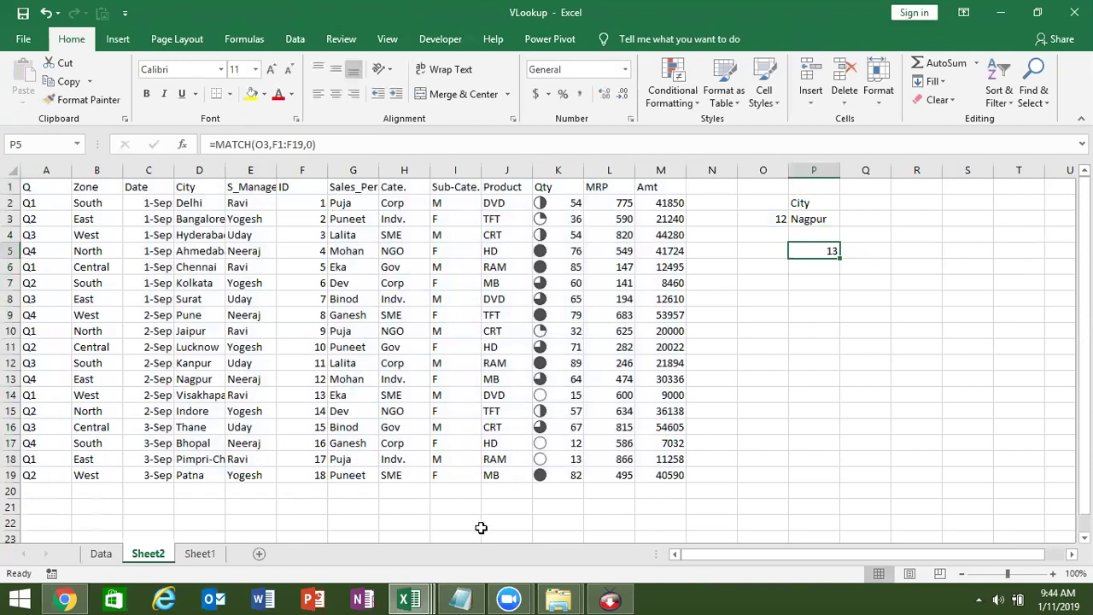
Step: Replace P3's fixed row 13 with P5, making it =INDEX(A1:M19,P5,4)
left_click(813, 219)
double_click(814, 219)
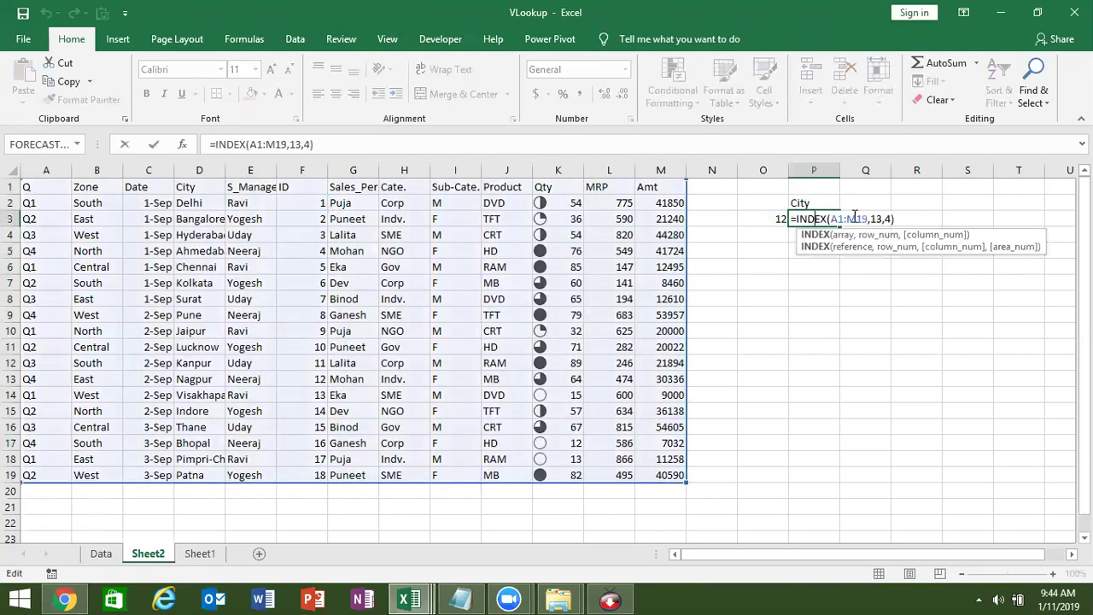
double_click(876, 218)
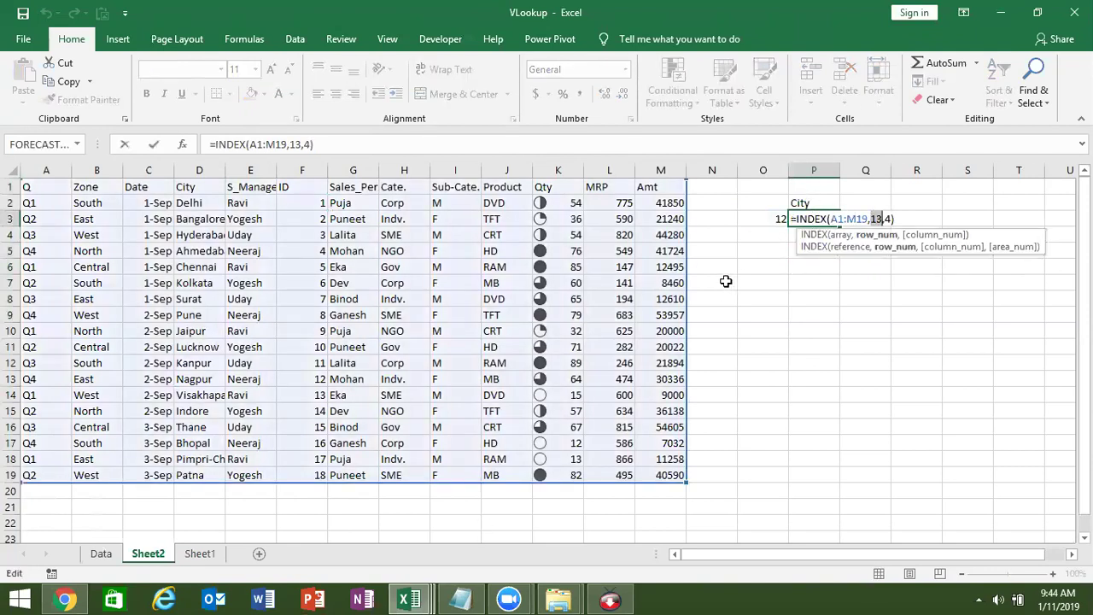
key("BackSpace")
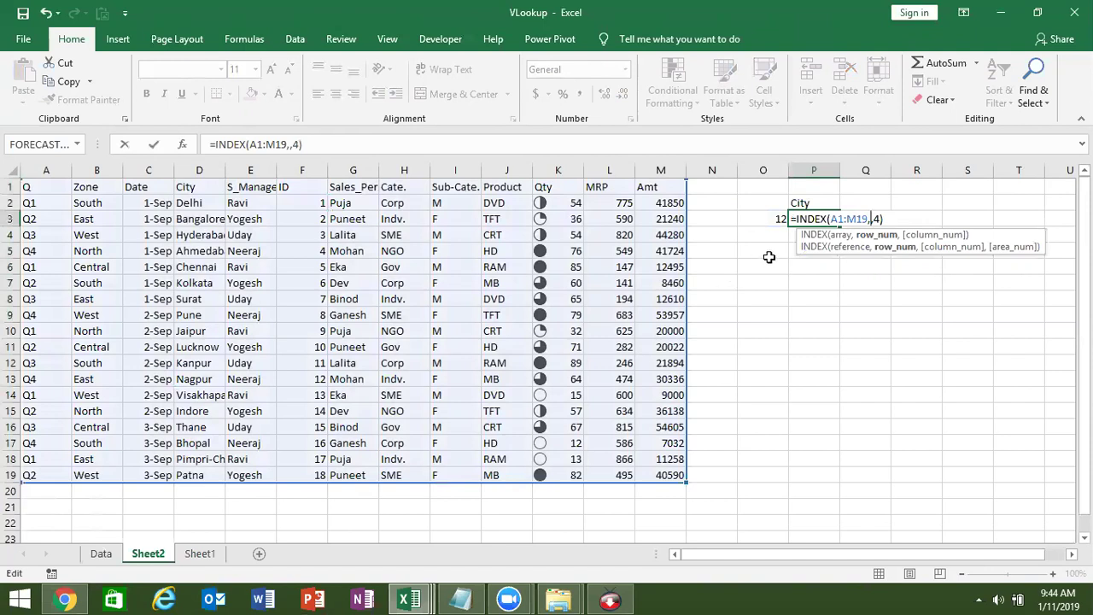
left_click(791, 249)
key("Return")
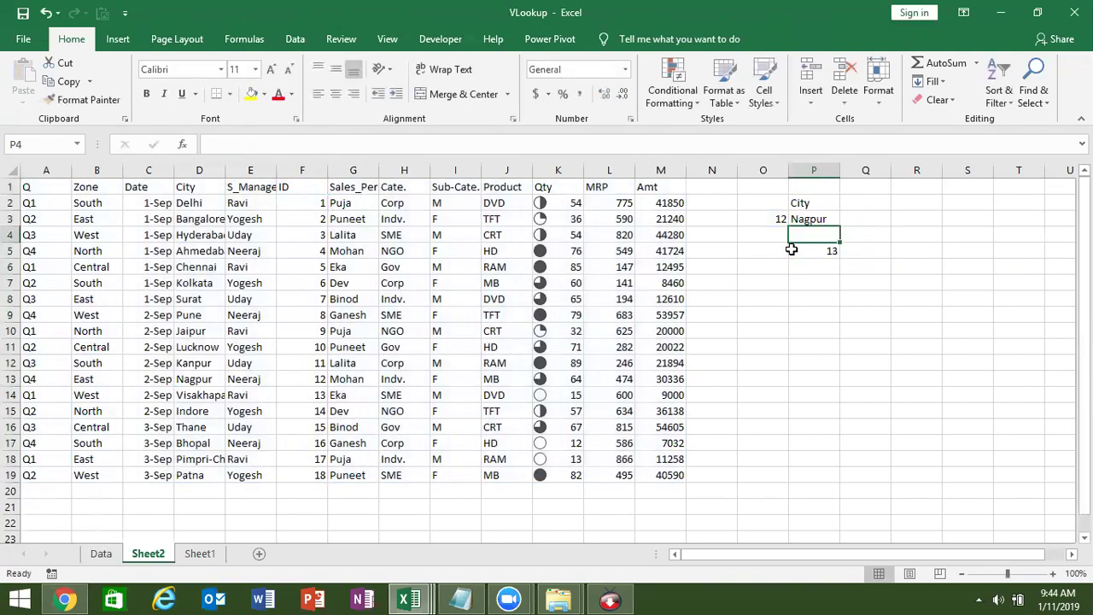
key("Up")
Step: Try IDs 7, 8 and finally 9 in O3, so P3 shows Jaipur
key("Left")
type("7")
key("Return")
key("Up")
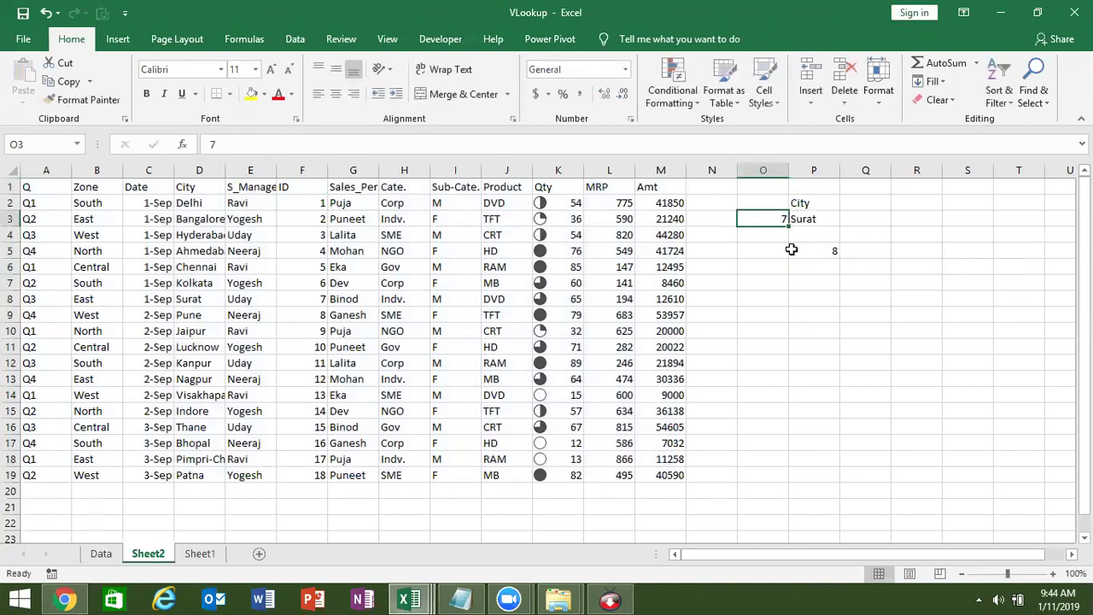
type("8")
key("Return")
key("Up")
type("9")
key("Return")
key("Up")
mouse_move(321, 219)
left_mouse_down()
mouse_move(31, 220)
mouse_move(256, 269)
left_mouse_up()
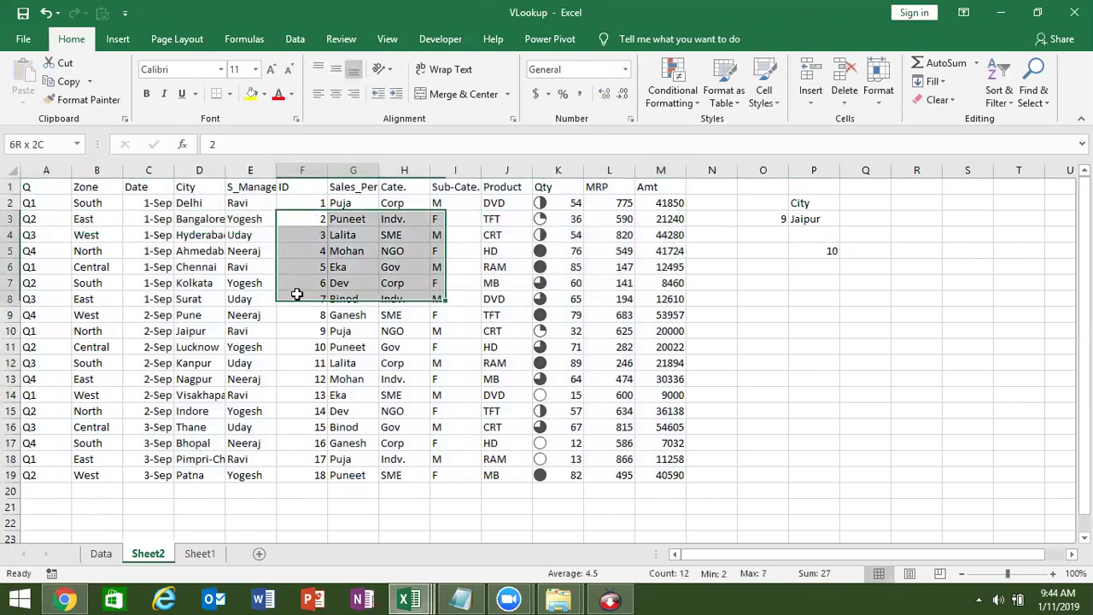
left_click(549, 185)
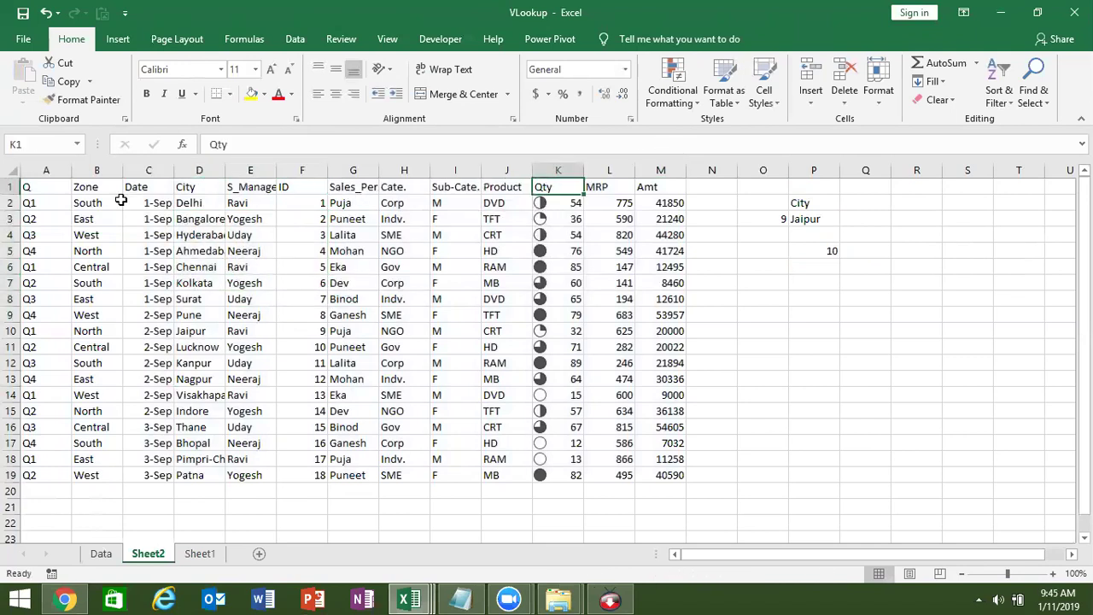
Step: Count header columns up to Qty and set P3's column argument to 11, showing 32
left_click_drag(48, 186, 96, 186)
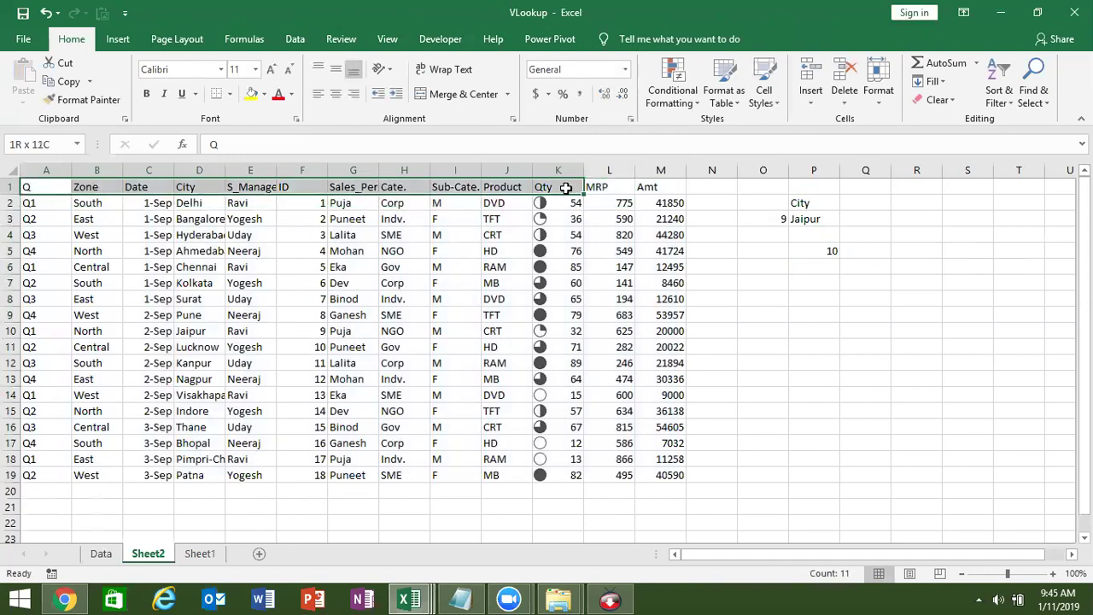
left_click_drag(381, 164, 566, 187)
double_click(810, 221)
left_click(888, 219)
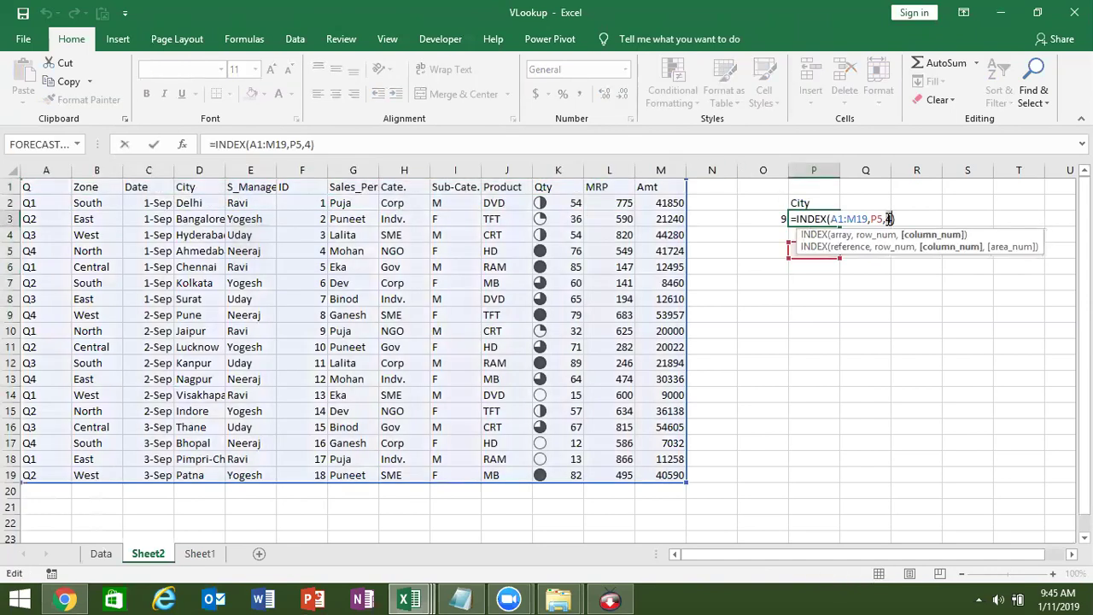
key("BackSpace")
type("11")
key("Return")
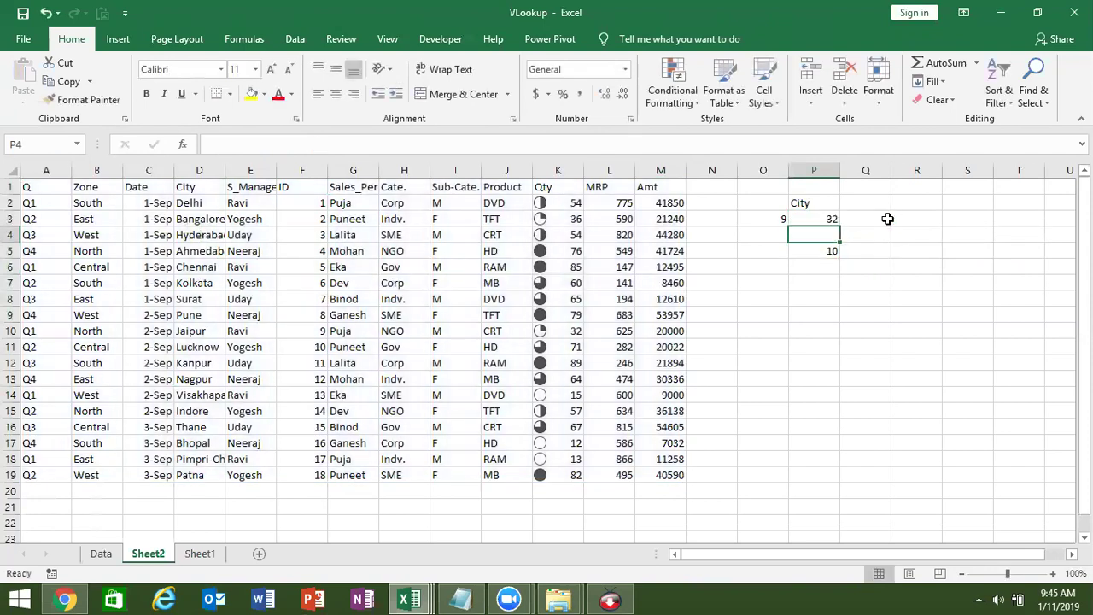
key("Up")
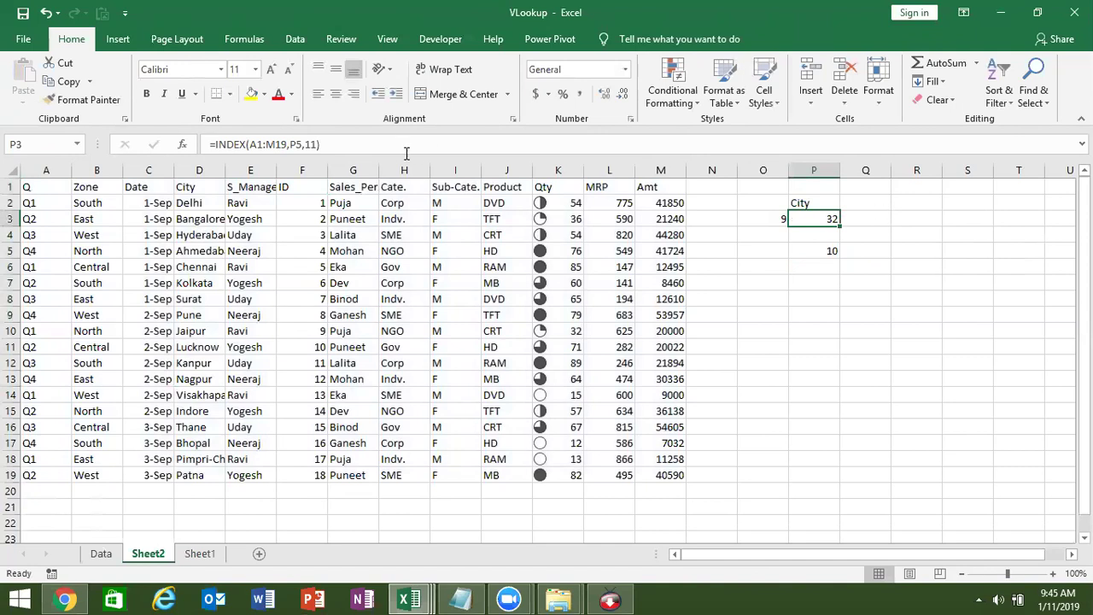
Step: Change P3's column argument to 2 so it returns North
double_click(311, 144)
type("2")
key("Return")
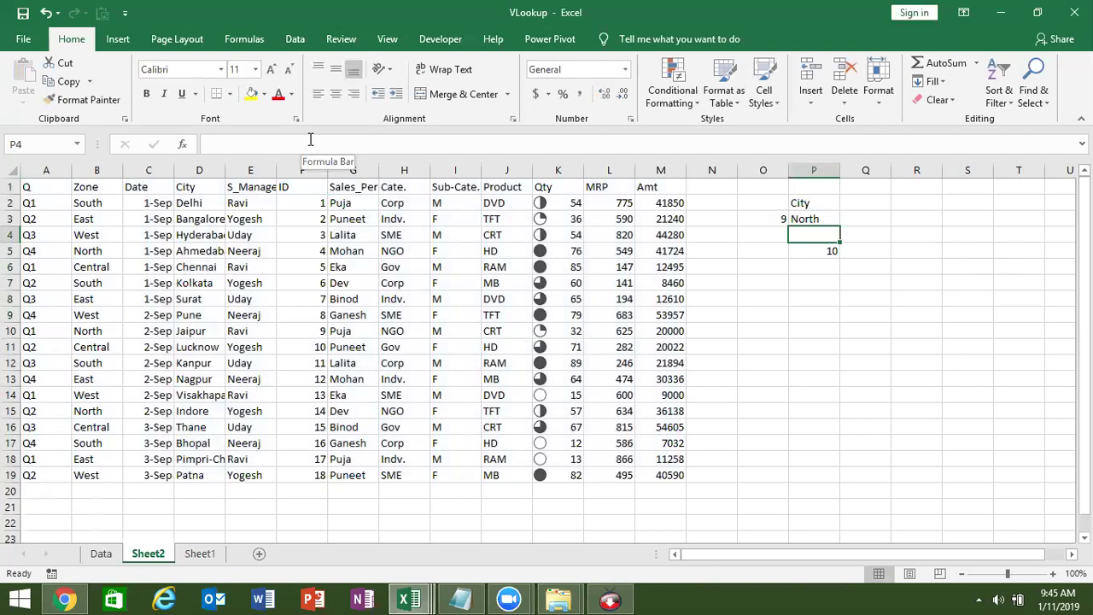
left_click(461, 280)
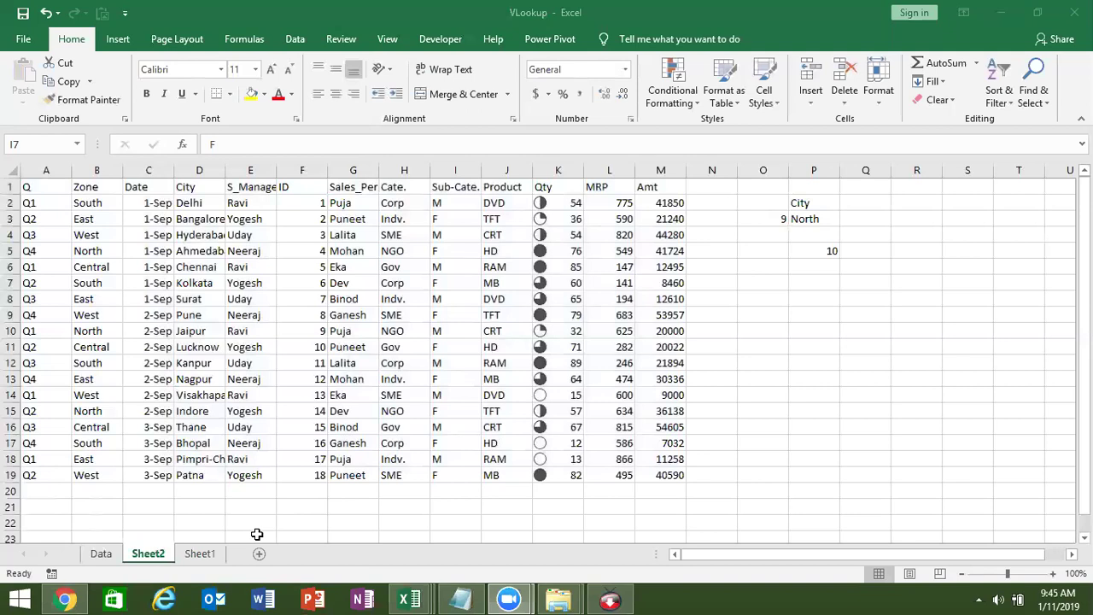
double_click(794, 217)
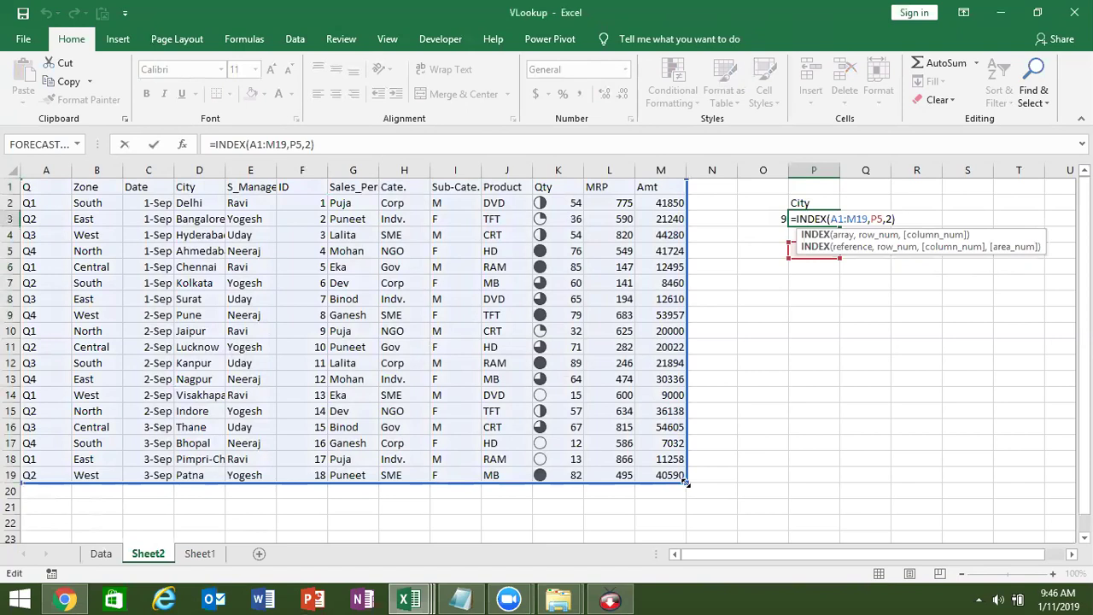
key("ctrl+Return")
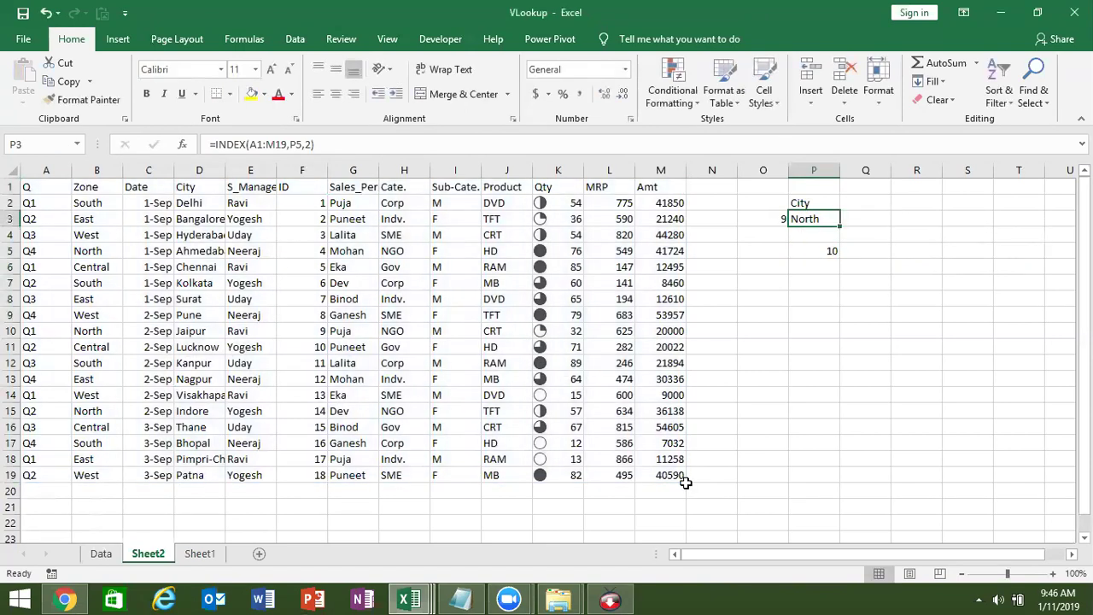
key("Right")
Step: Enter =OFFSET(A1,P5-1,3) in Q3, returning Jaipur for ID 9
type("=")
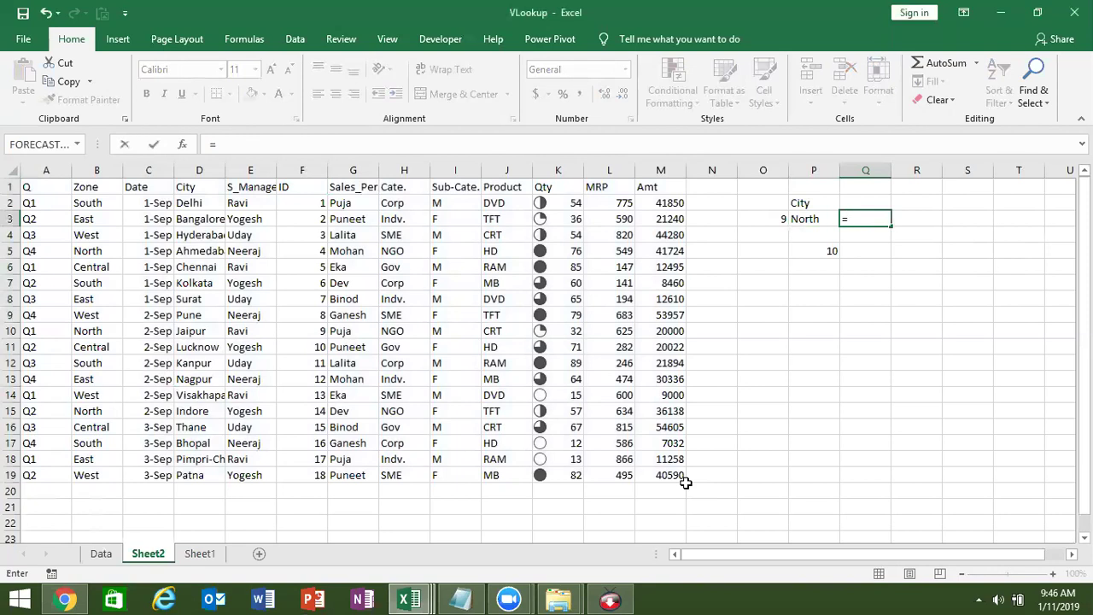
key("Left")
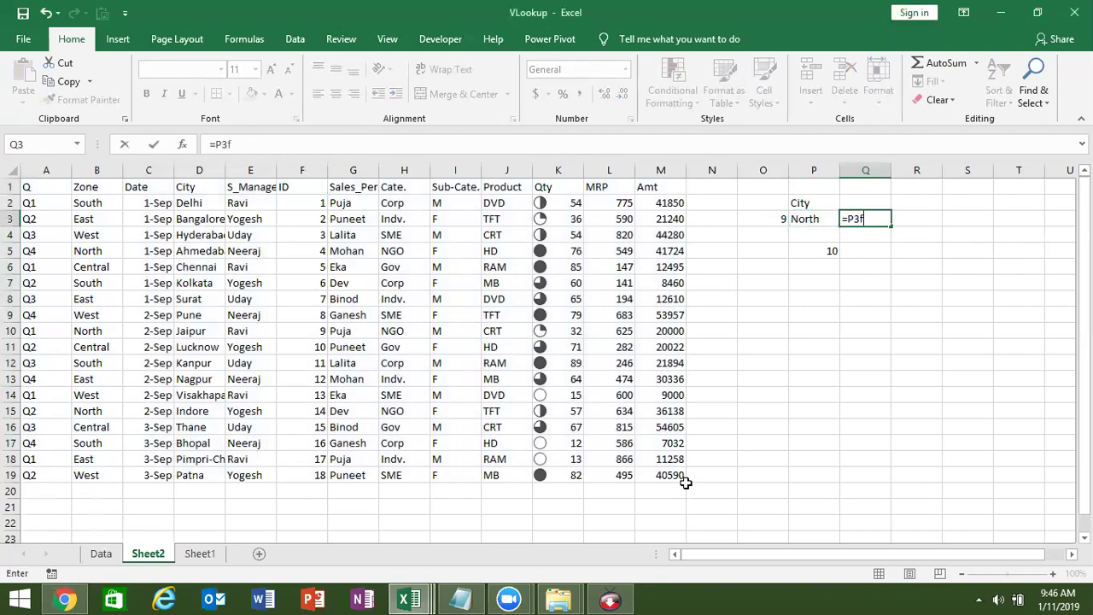
key("BackSpace")
type("of")
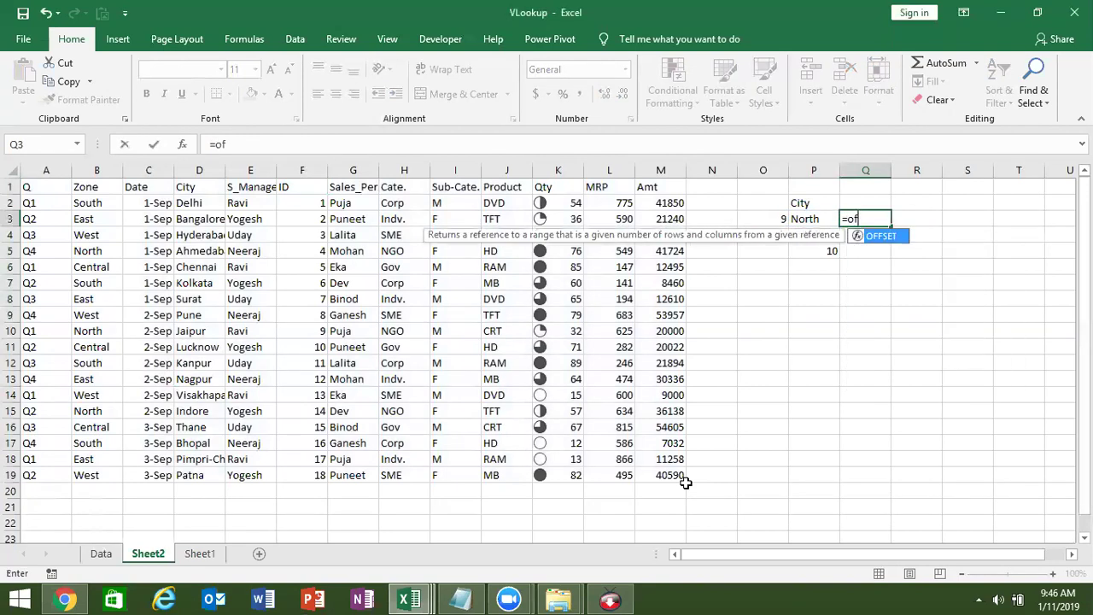
key("Tab")
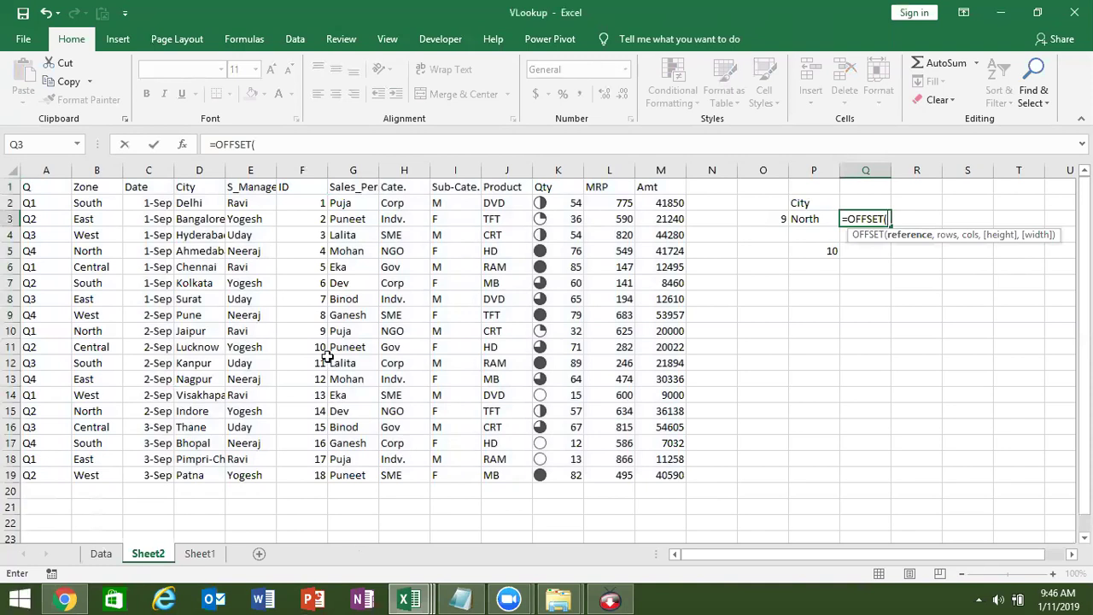
left_click(34, 188)
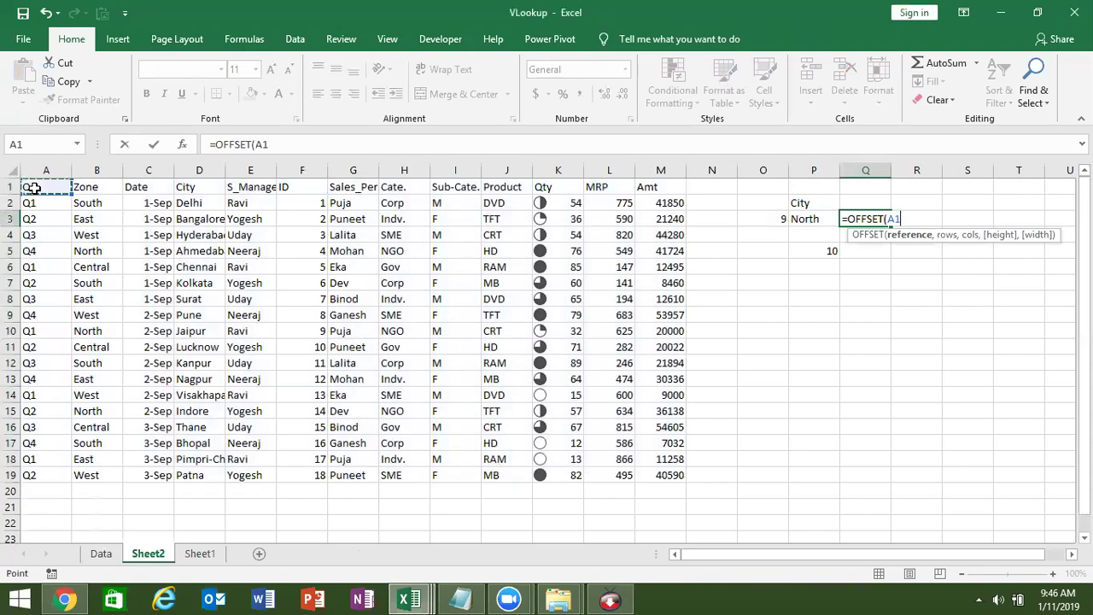
type(",")
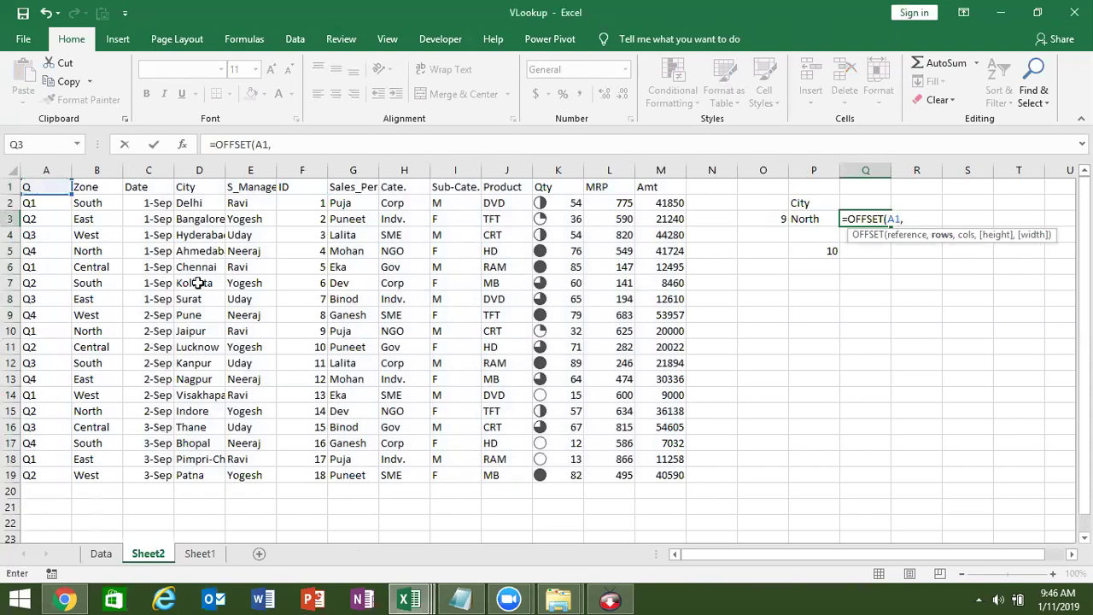
left_click(833, 250)
type("-1")
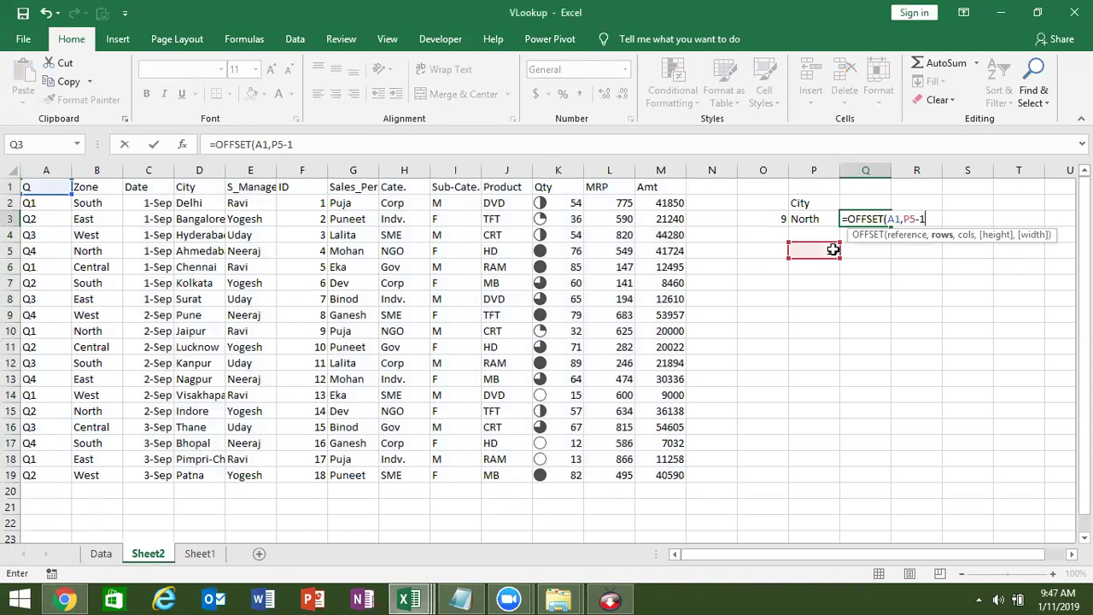
type(",")
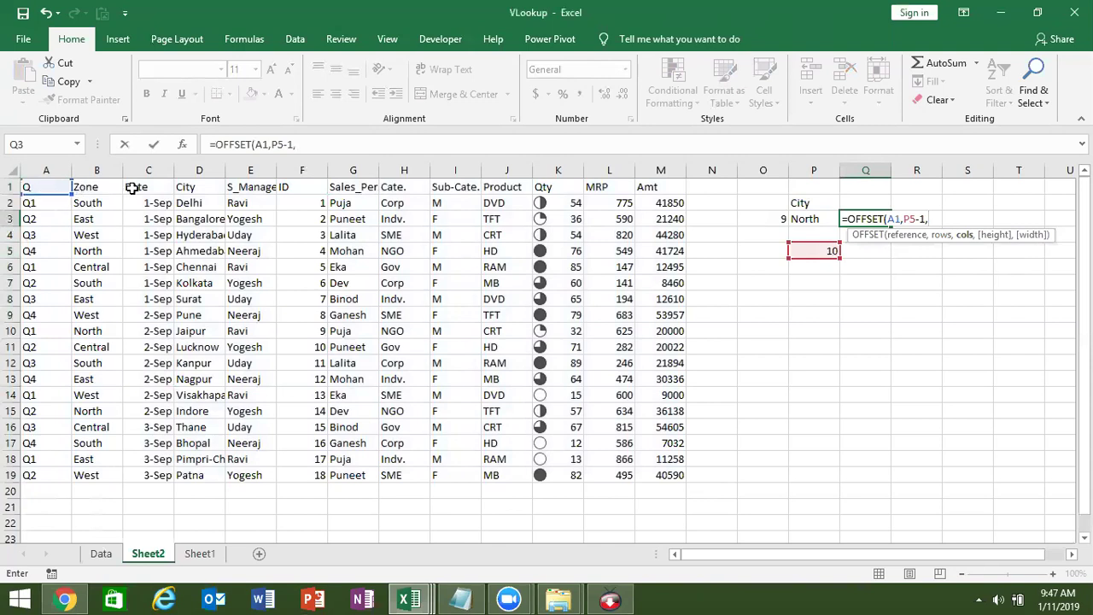
type("3")
type(")")
key("Return")
key("Up")
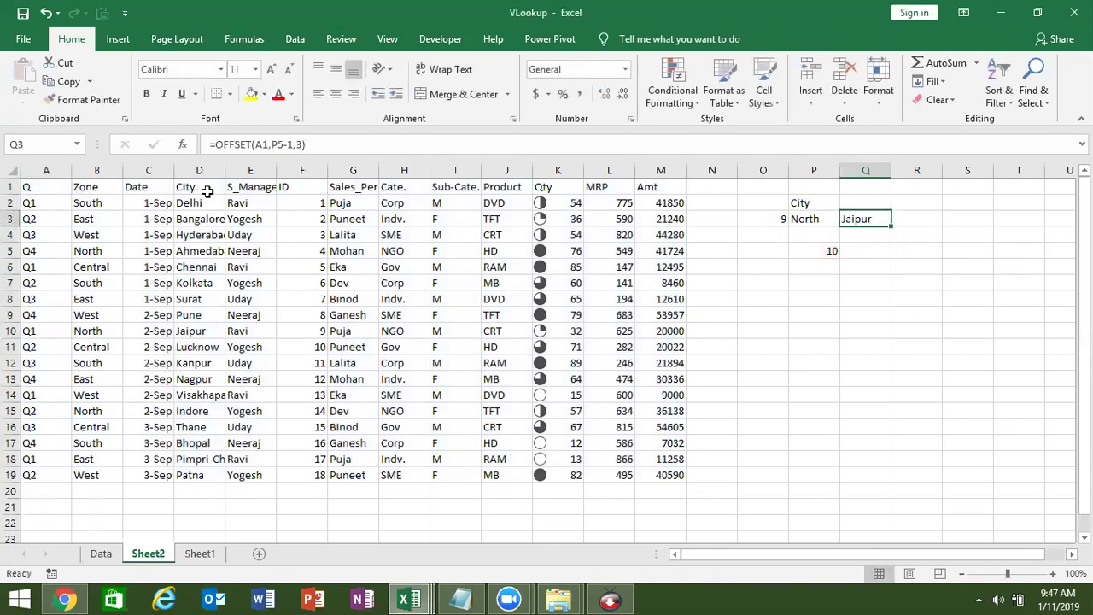
double_click(799, 246)
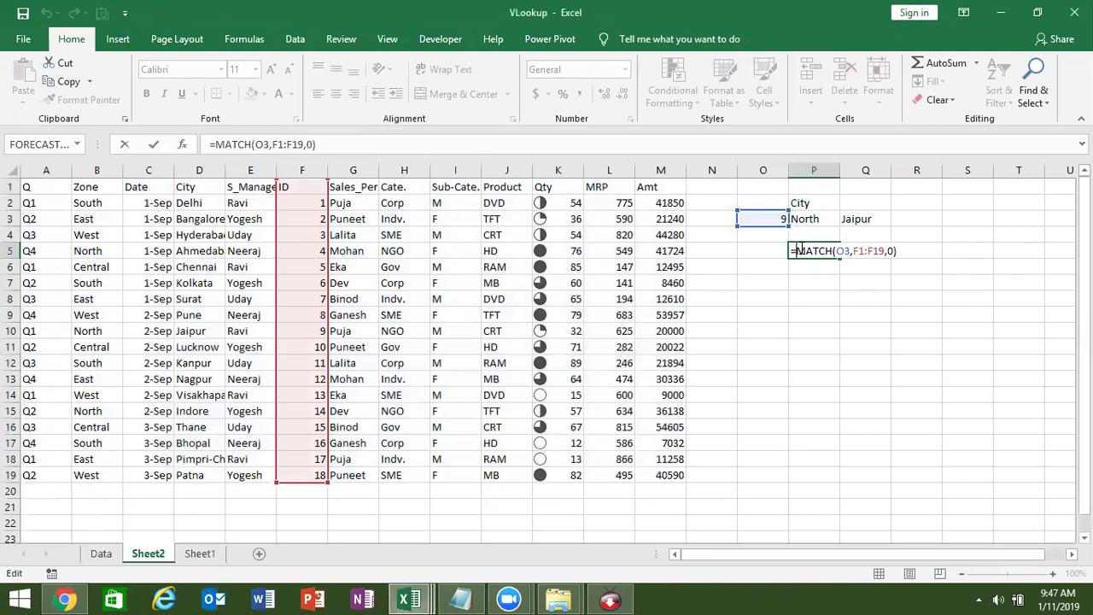
key("ctrl+Return")
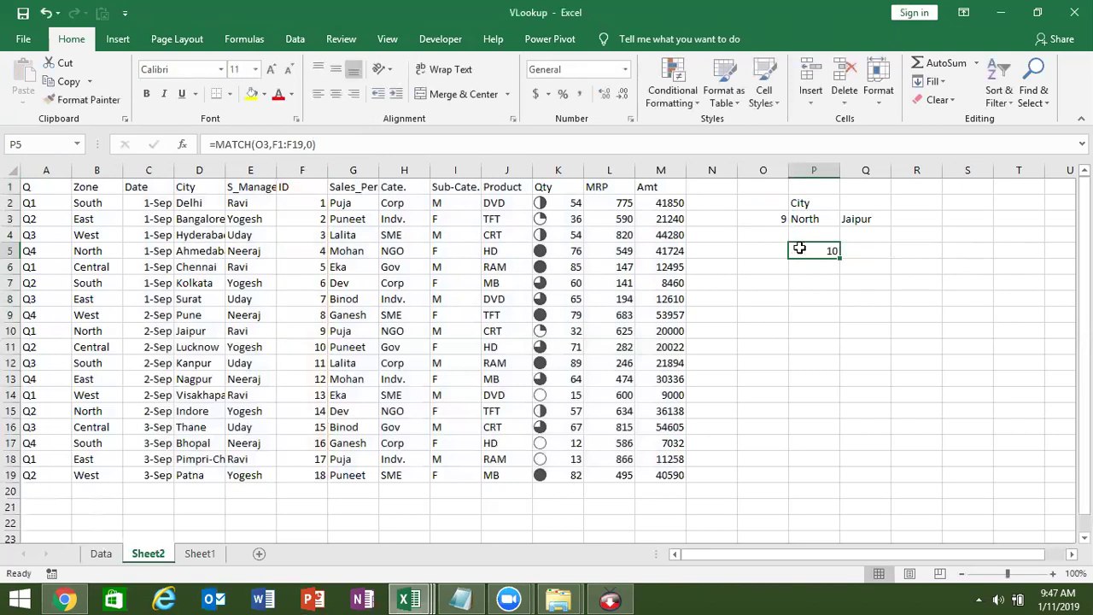
double_click(862, 218)
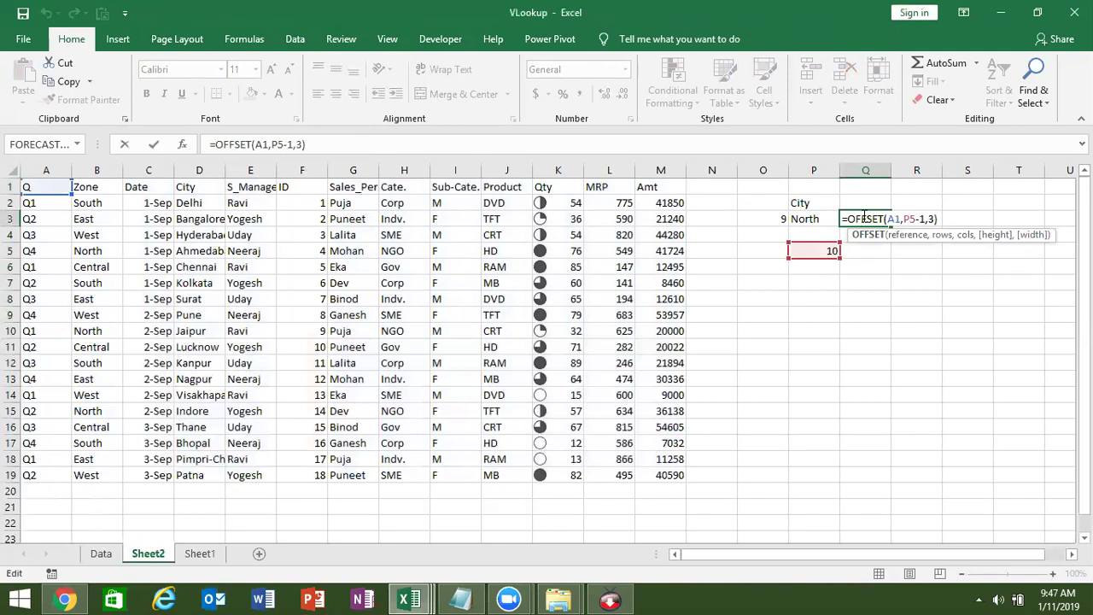
key("ctrl+Return")
left_click(827, 219)
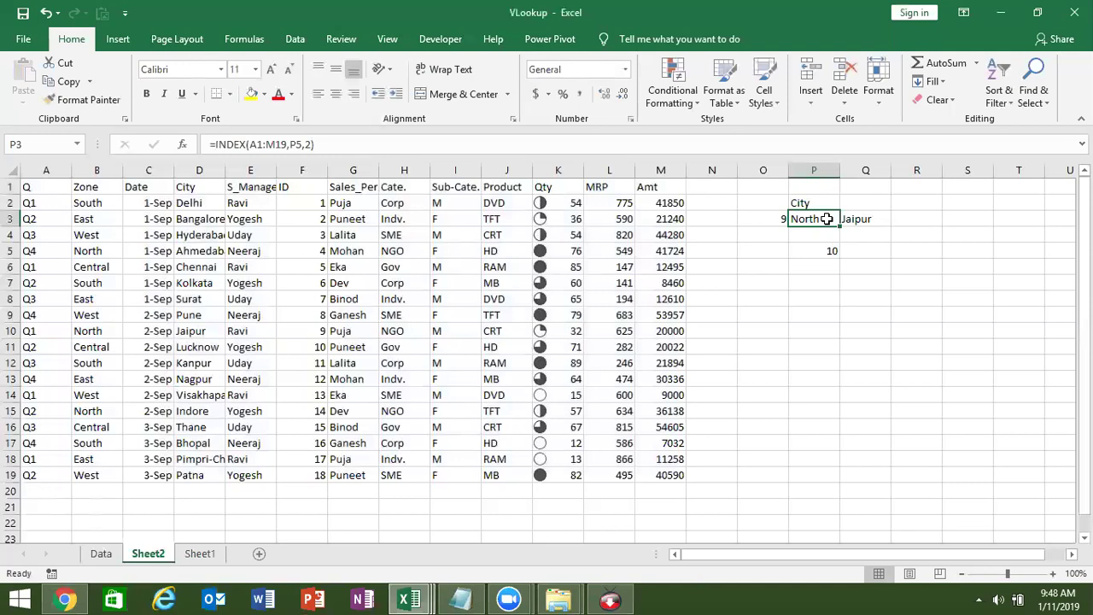
left_click(811, 235)
left_click(812, 218)
double_click(812, 218)
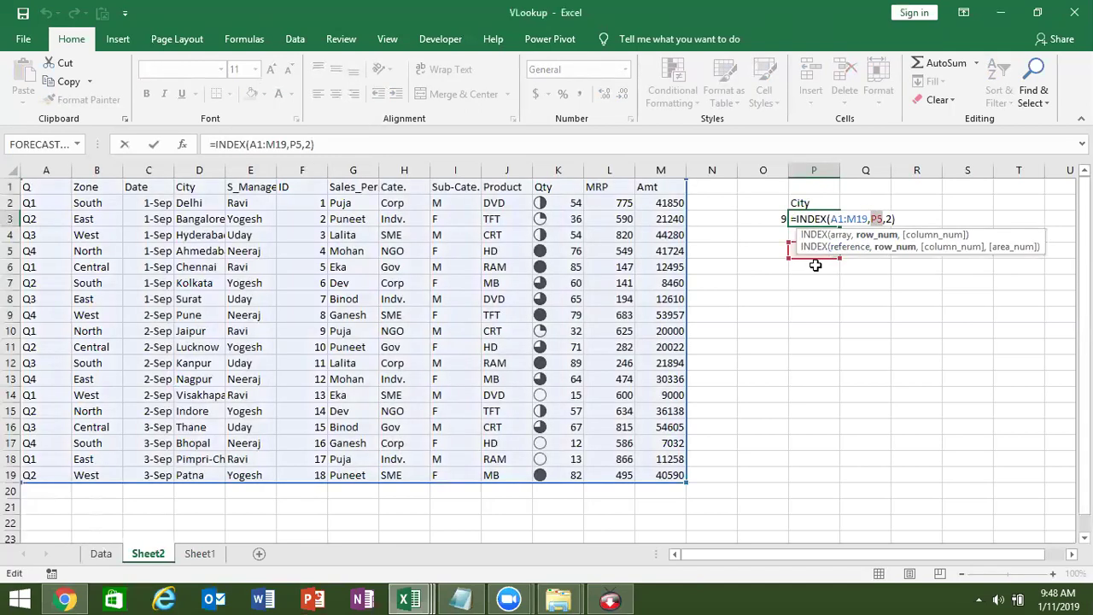
double_click(882, 217)
key("Escape")
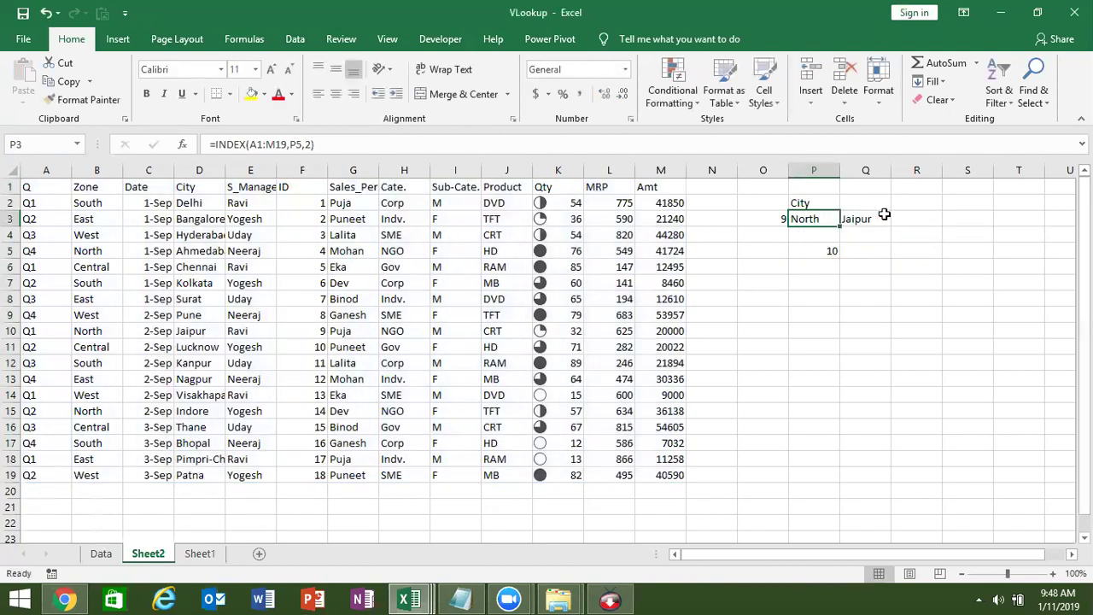
left_click(34, 330)
left_click(81, 330)
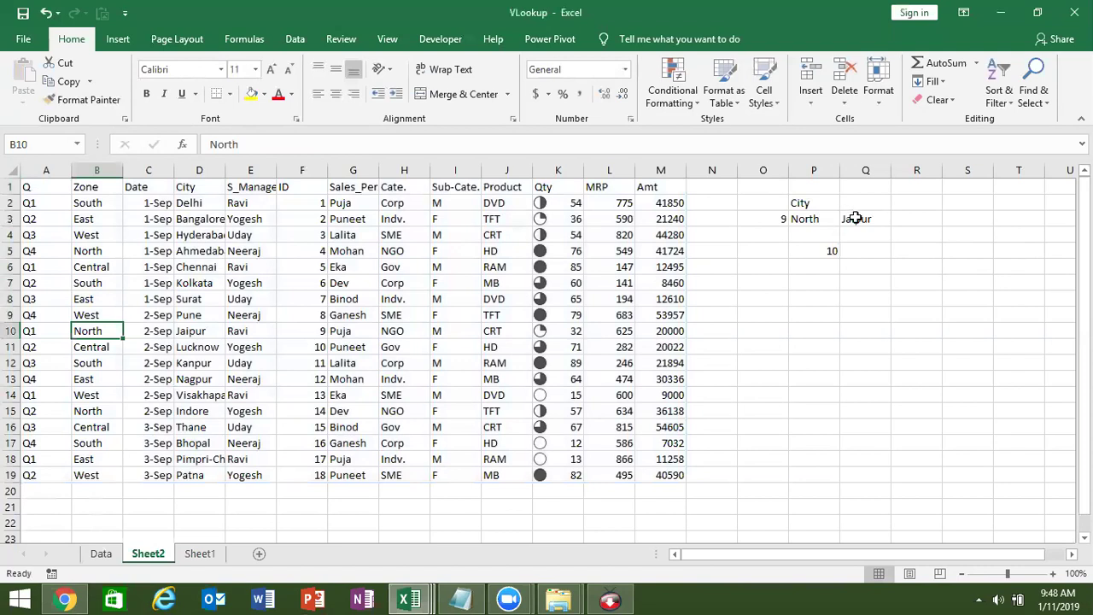
double_click(854, 219)
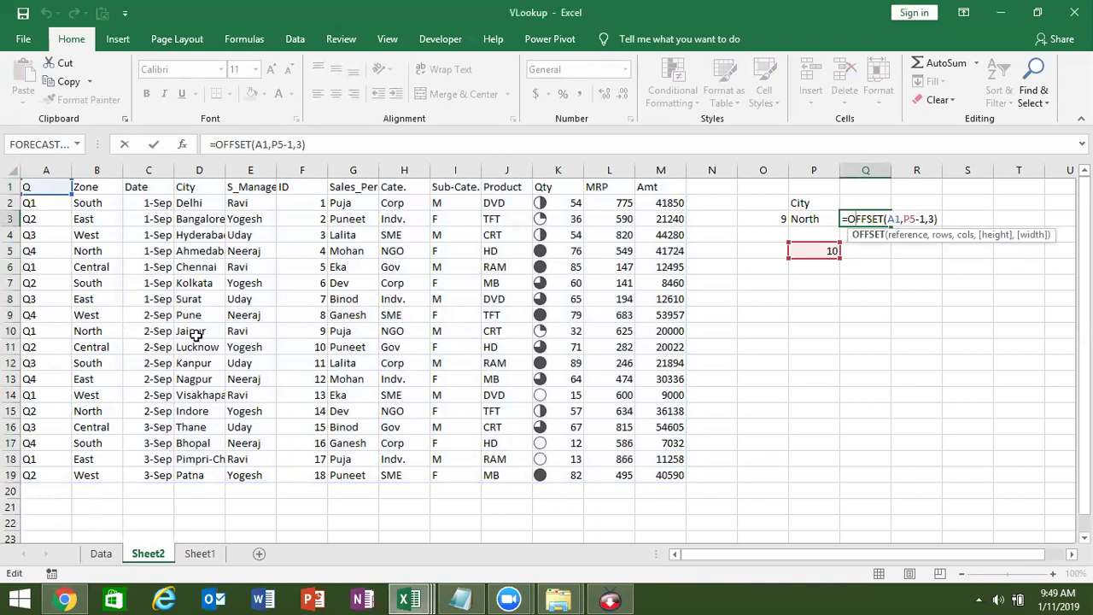
key("Return")
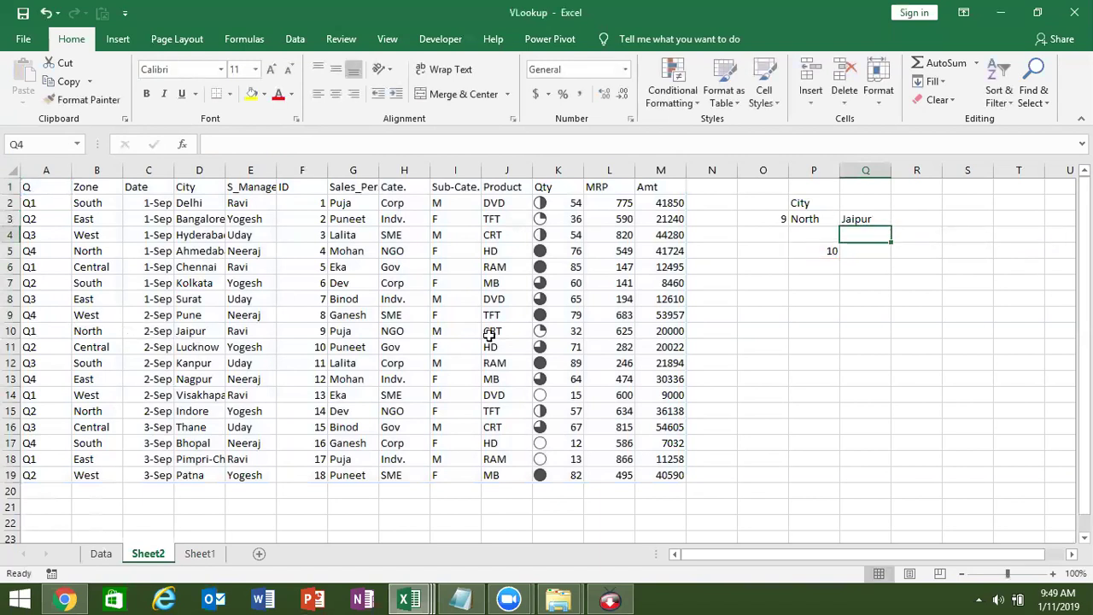
double_click(852, 219)
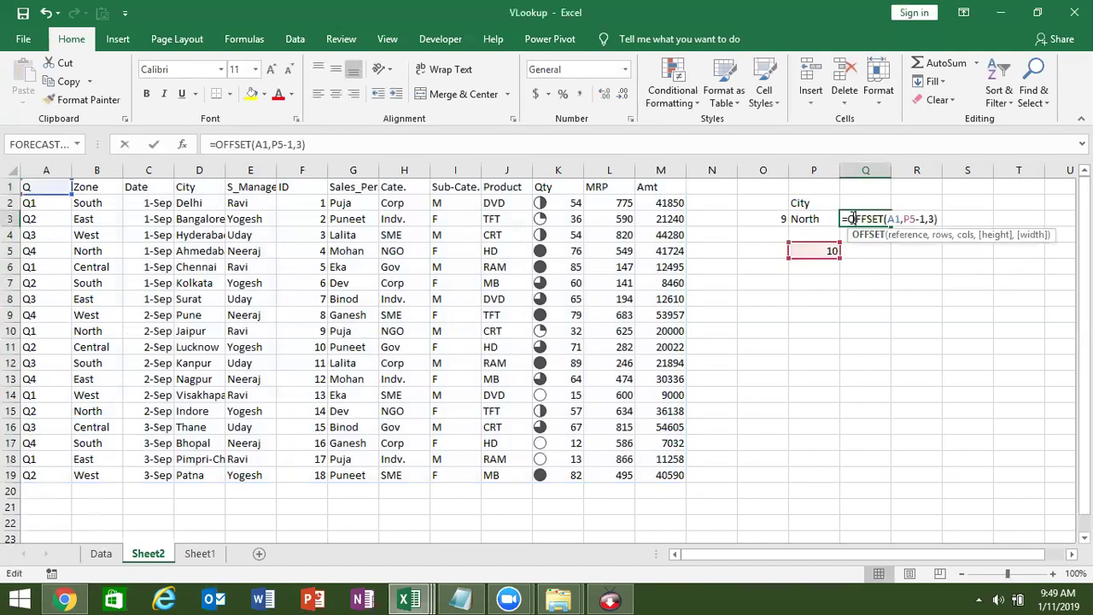
key("Escape")
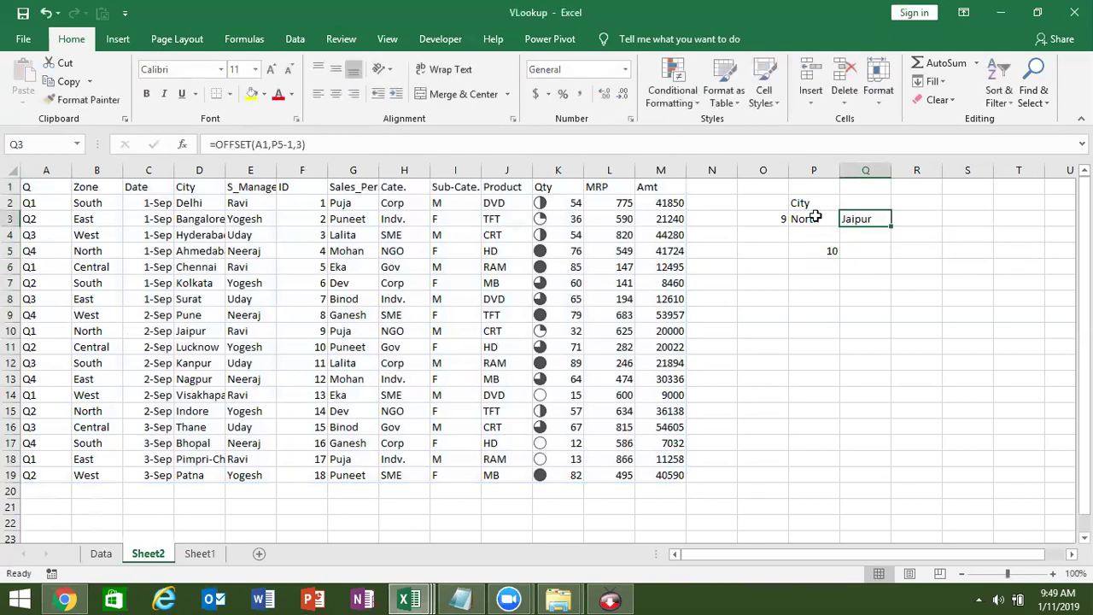
double_click(818, 218)
key("Escape")
double_click(863, 218)
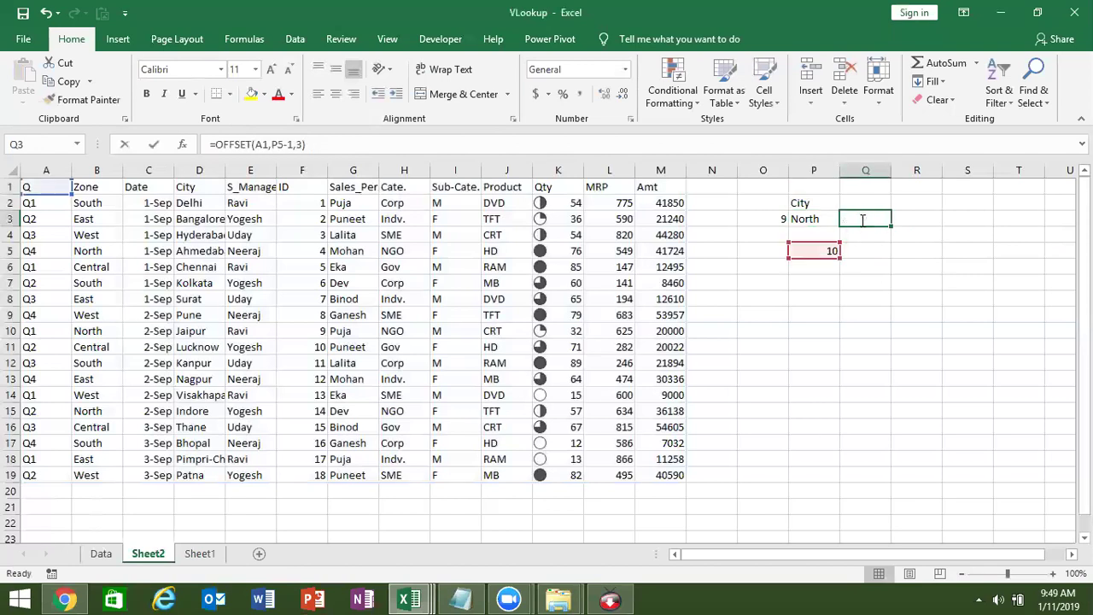
key("Escape")
double_click(816, 218)
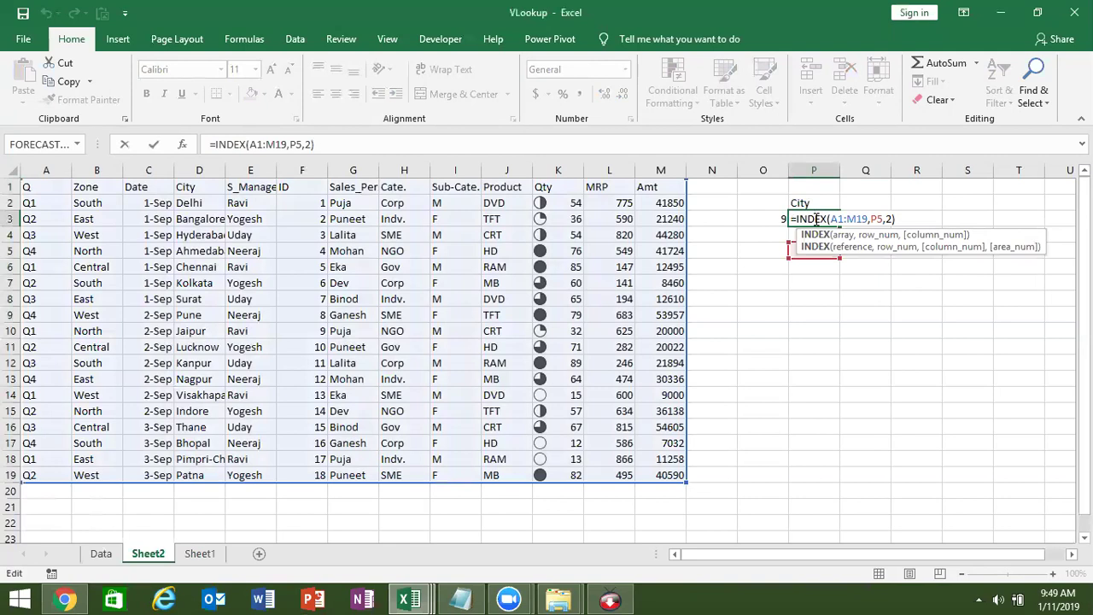
key("Escape")
double_click(863, 219)
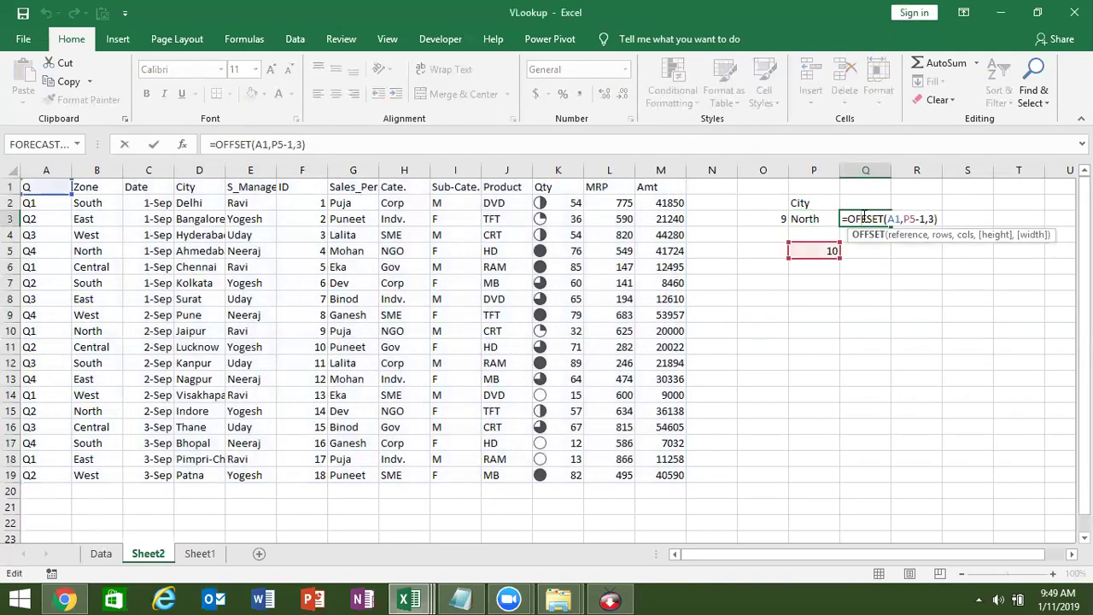
key("Escape")
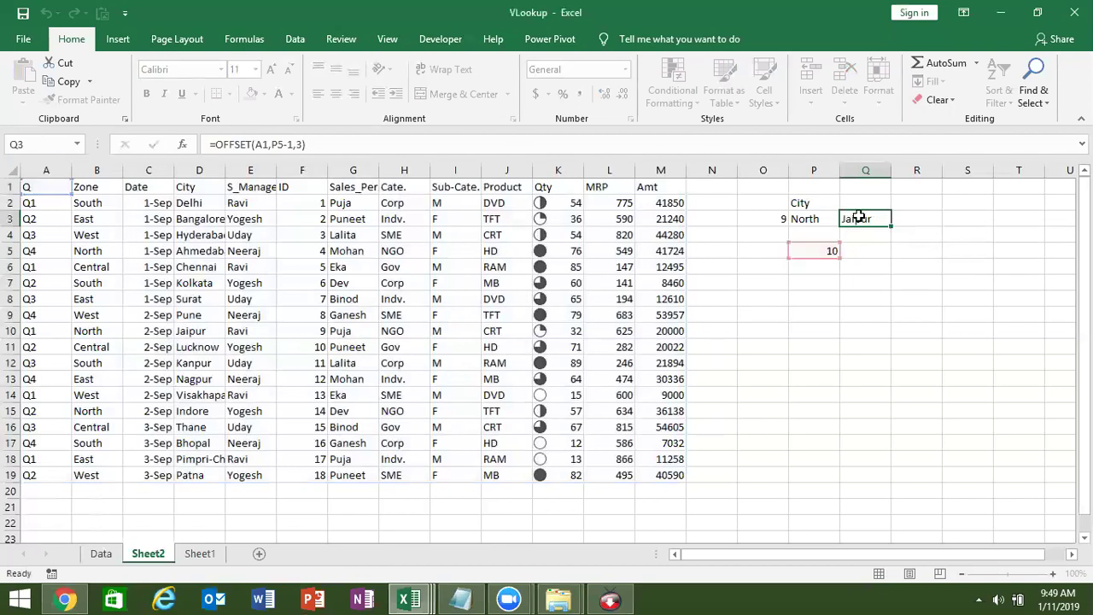
left_click(815, 251)
double_click(815, 251)
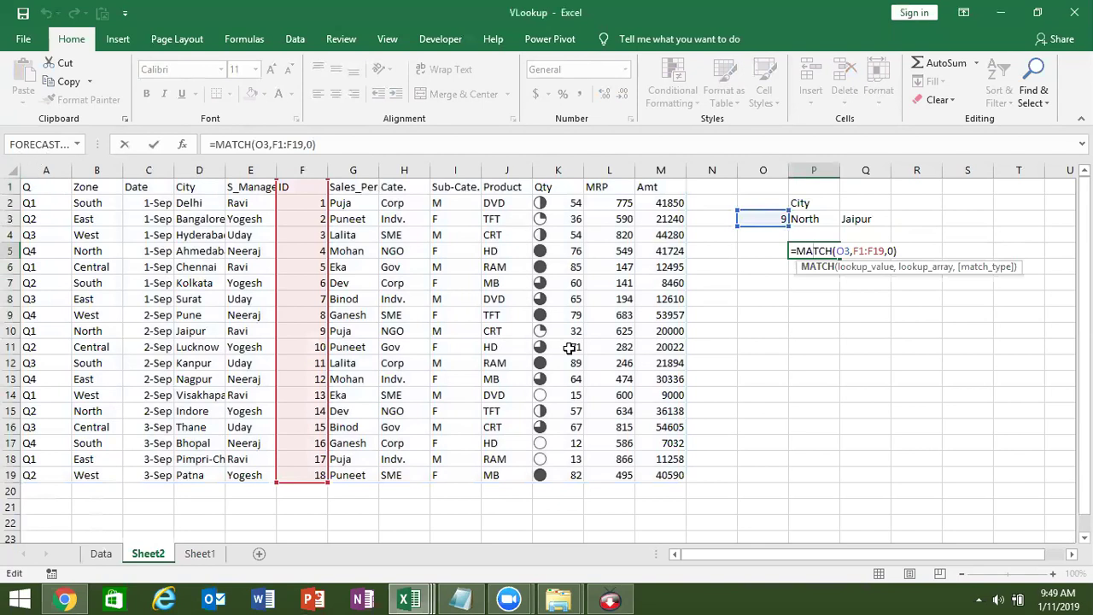
key("Return")
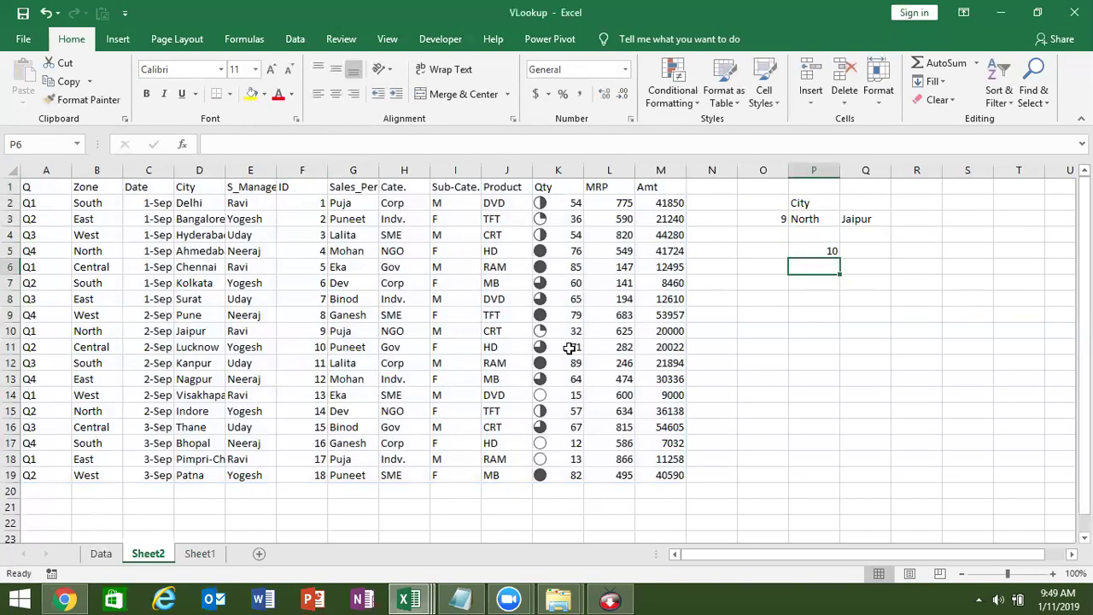
Step: Review the INDEX, MATCH and OFFSET formulas in P3, P5 and Q3
left_click(802, 218)
left_click(829, 253)
left_click(871, 220)
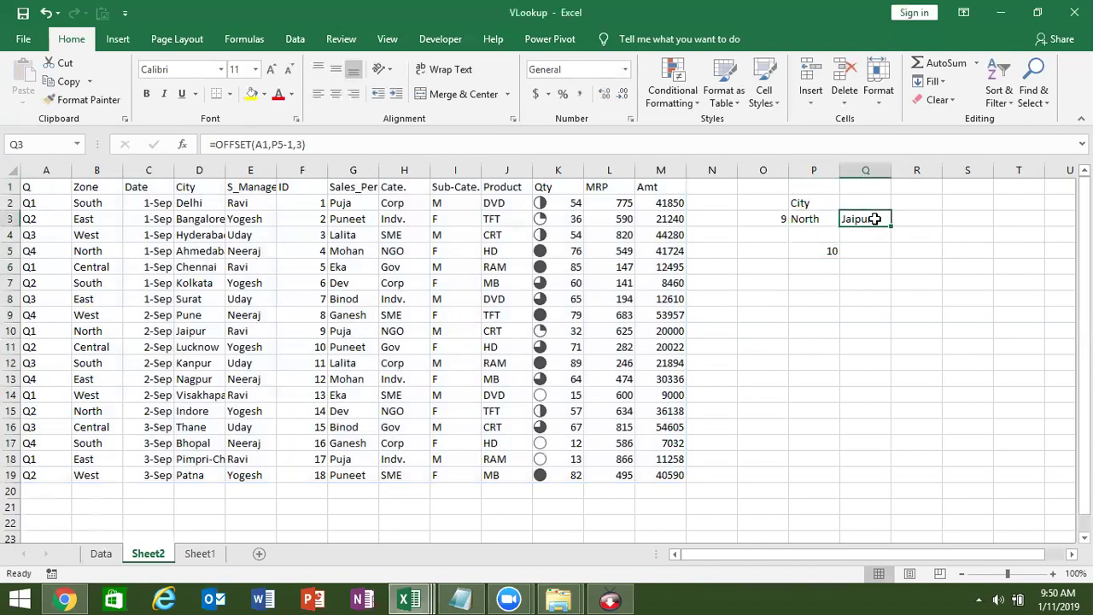
left_click(829, 253)
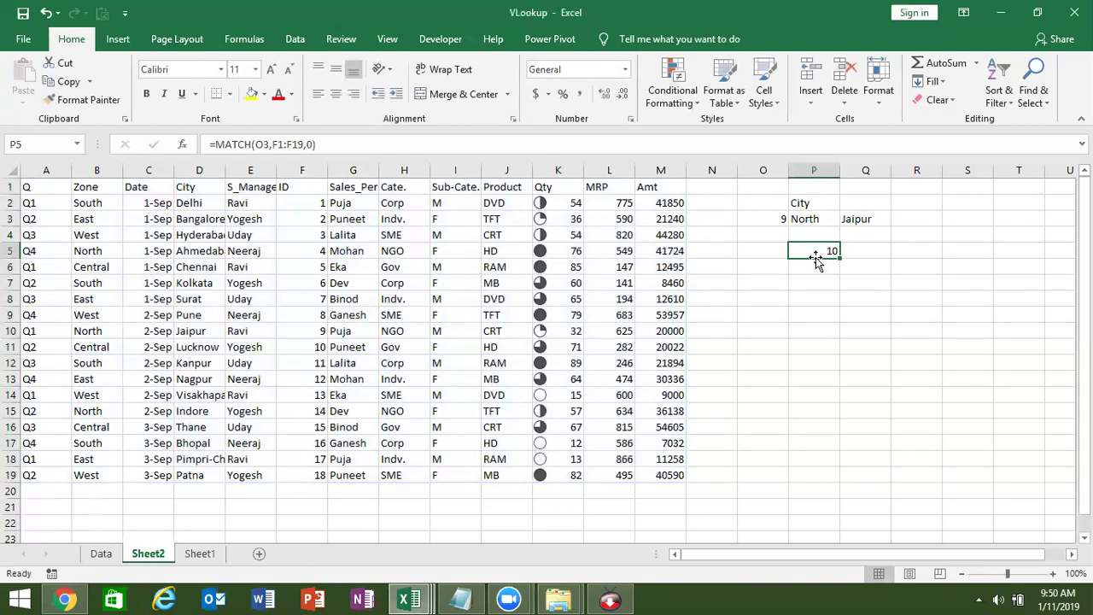
Step: Insert a new Sheet3, copy the Data sheet's A1:M19 table, and go to Sheet3
left_click(216, 553)
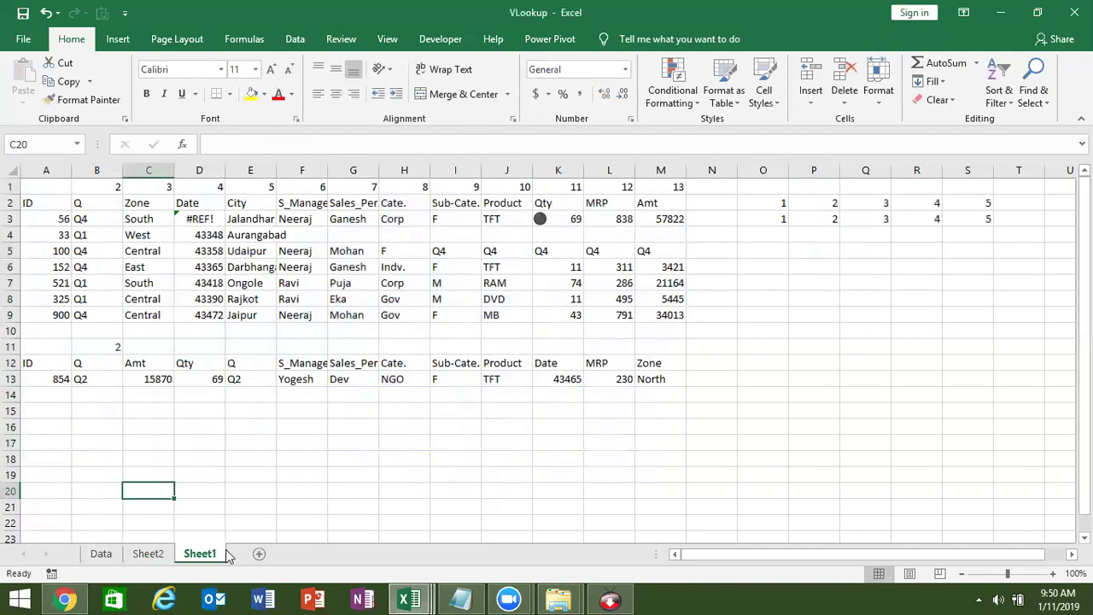
left_click(259, 553)
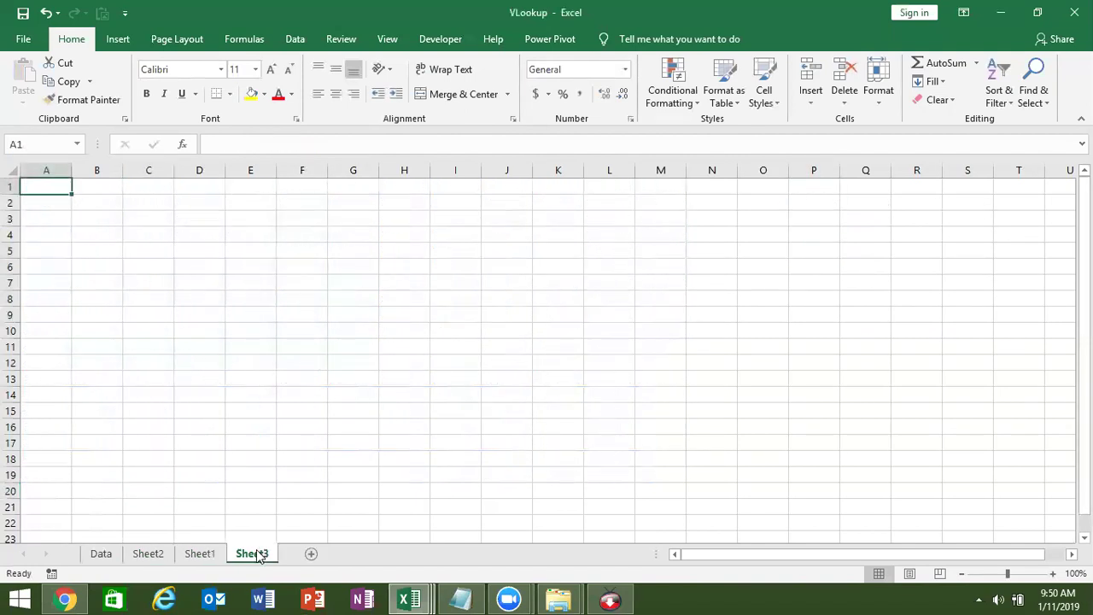
left_click(93, 552)
key("ctrl+c")
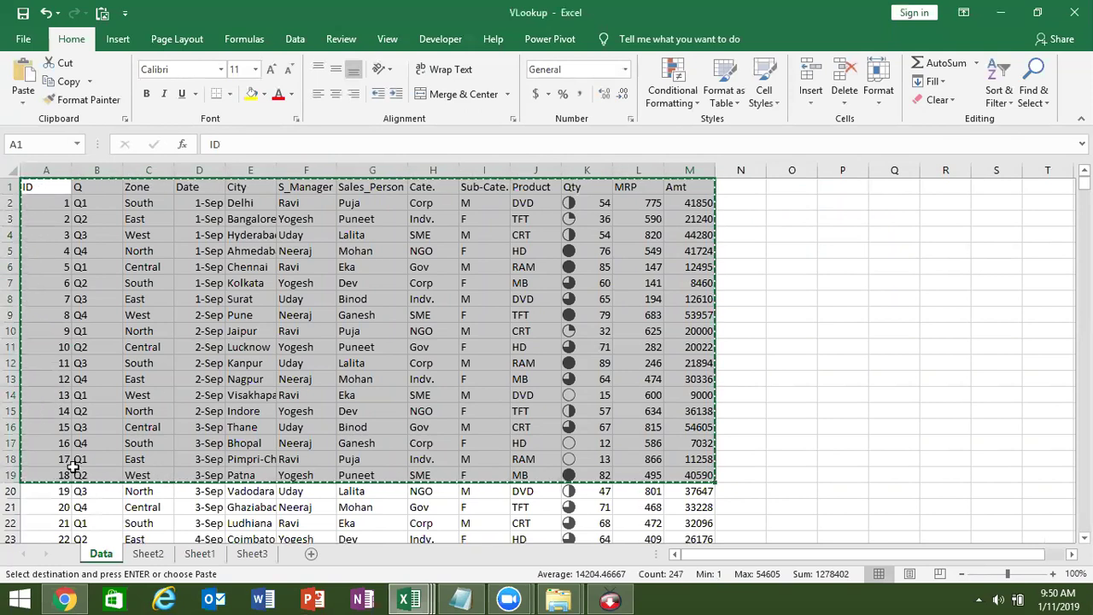
left_click(148, 553)
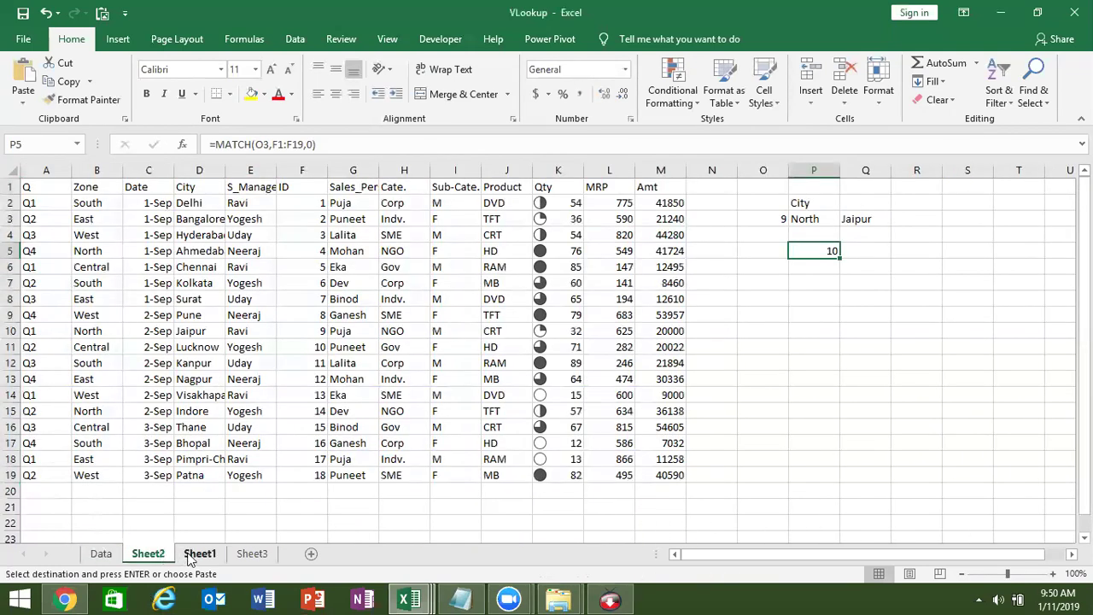
left_click(199, 553)
left_click(253, 553)
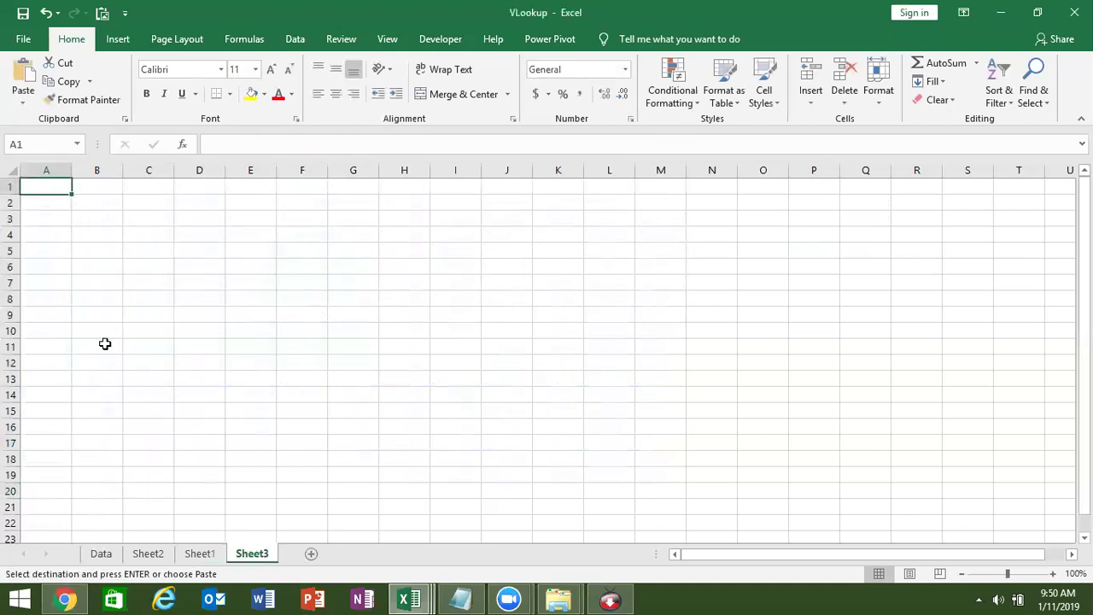
Step: Paste the copied table into Sheet3 cell A1 with Transpose, then select row 1
right_click(51, 193)
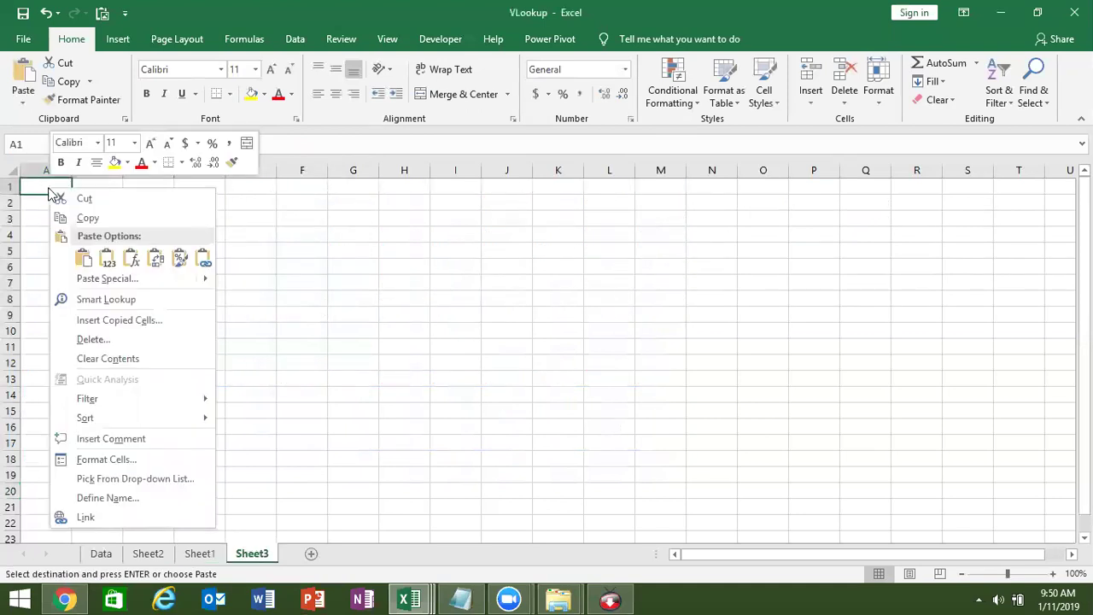
left_click(107, 279)
left_click(209, 352)
left_click(219, 381)
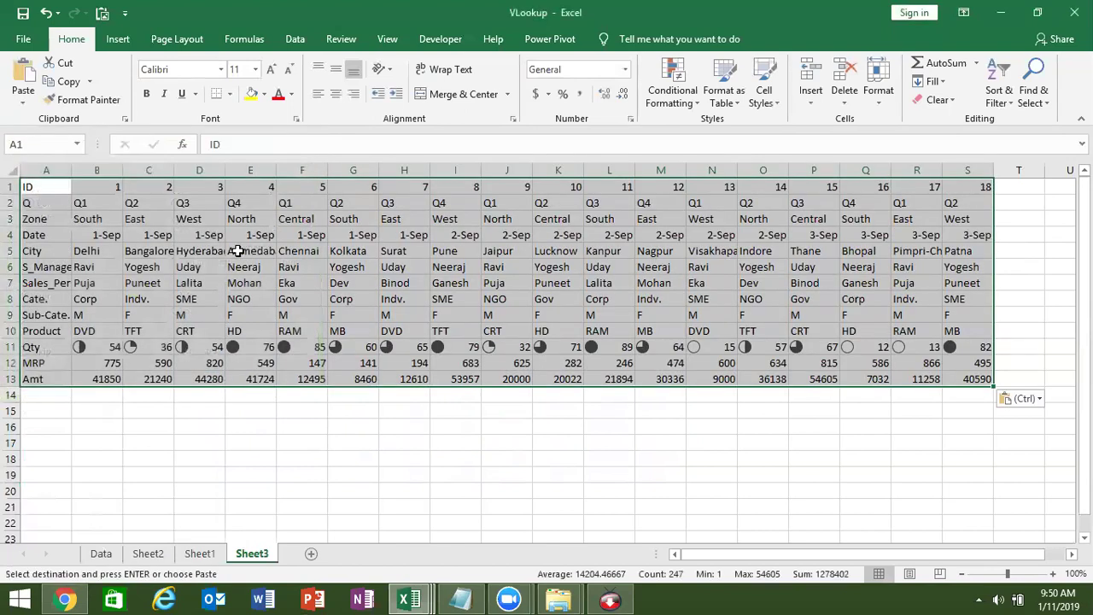
left_click(13, 186)
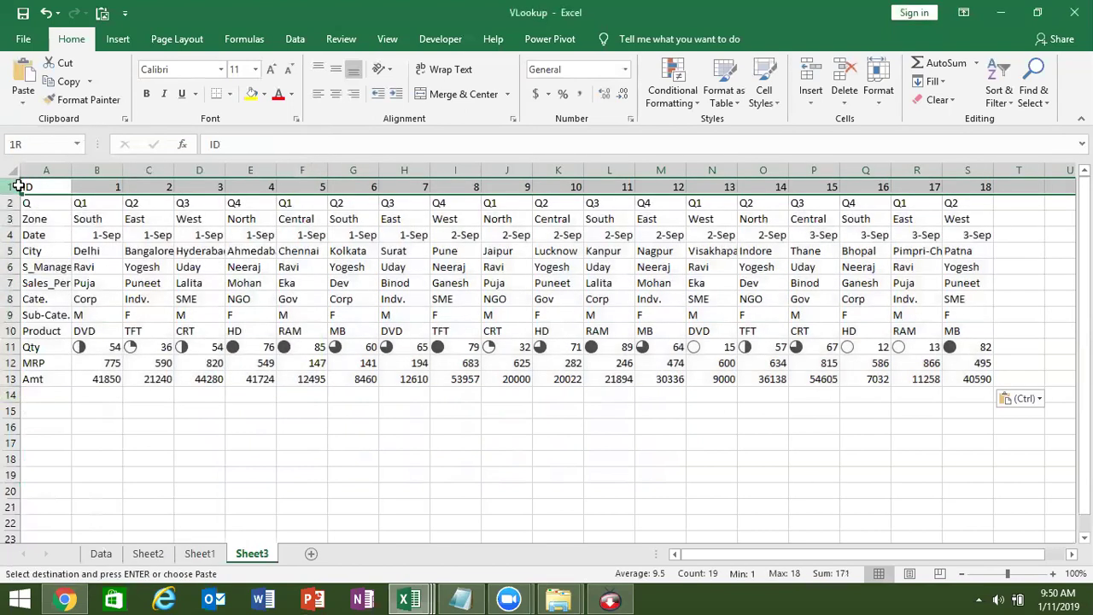
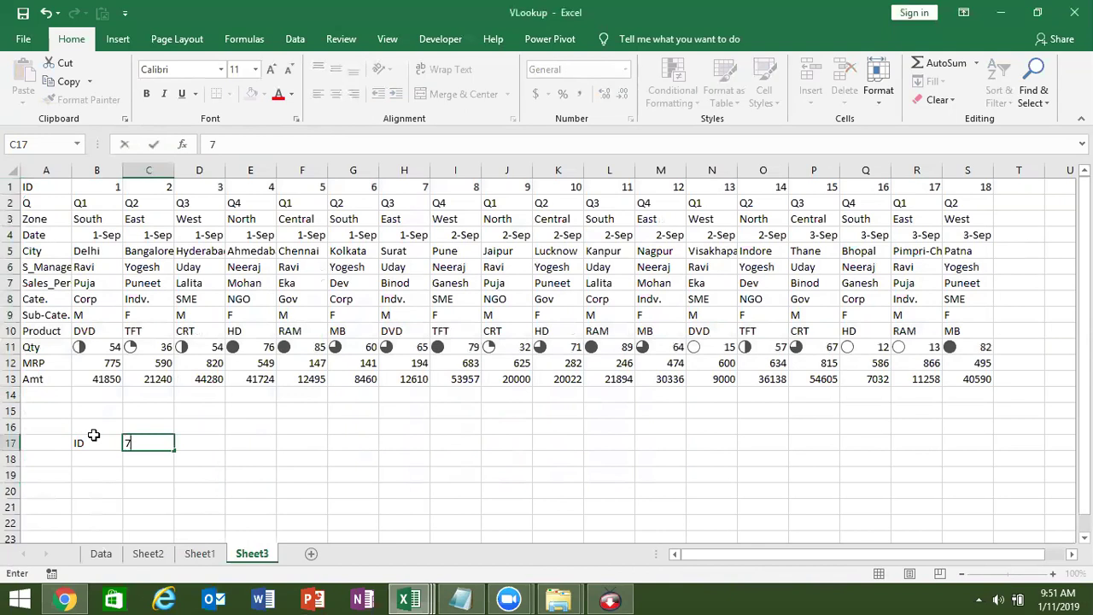
Step: Confirm 7 as the lookup ID in C17 and type the heading 'Qty' in D16
key("ctrl+Return")
key("Right")
key("Up")
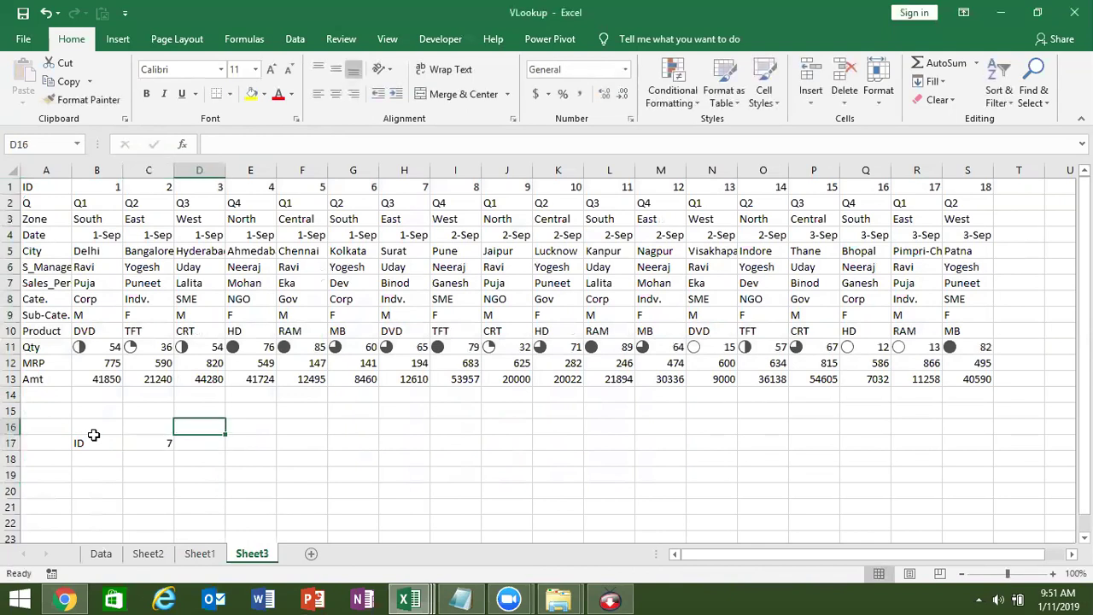
type("Qt")
left_click(94, 437)
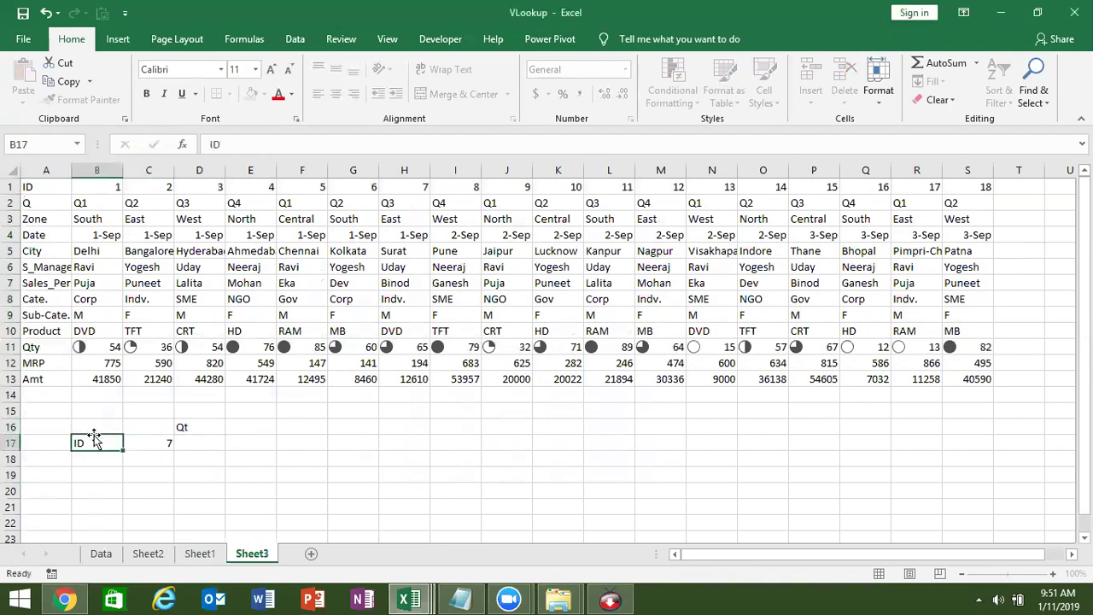
double_click(204, 428)
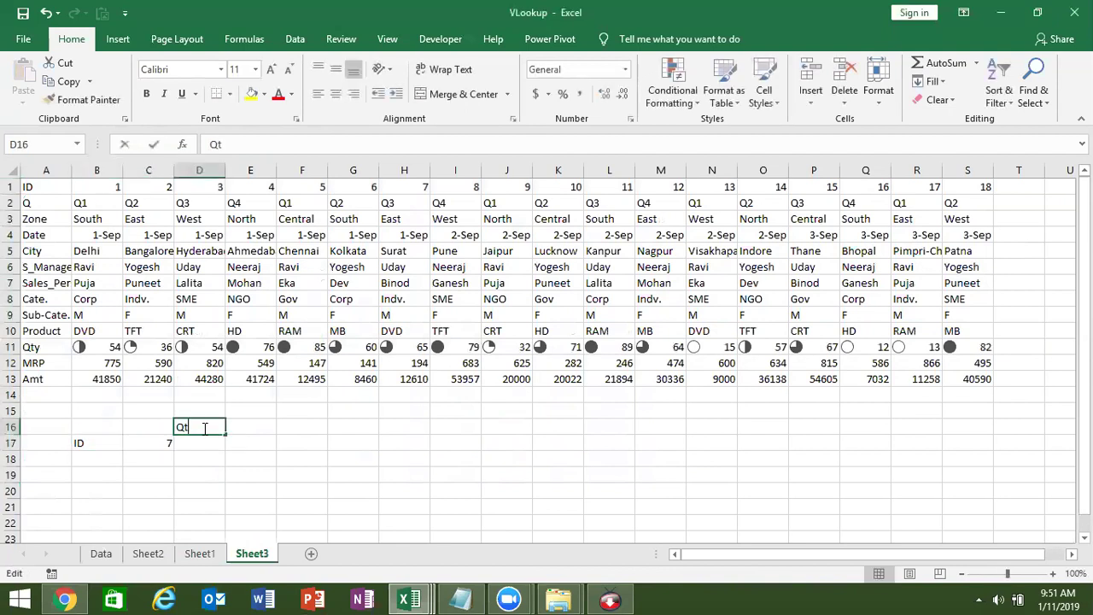
type("y")
key("Return")
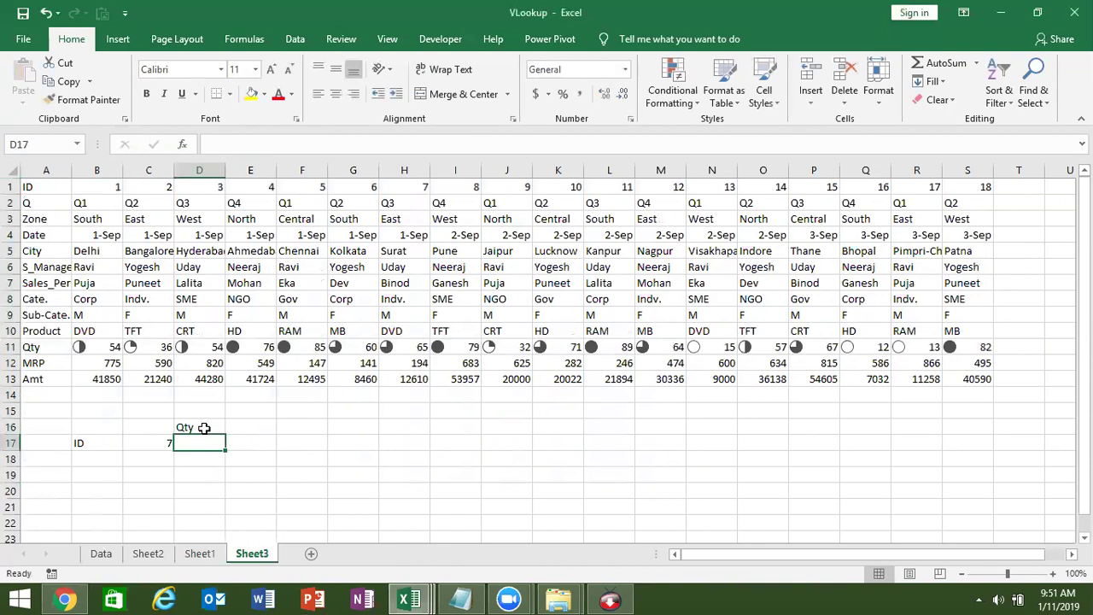
Step: Enter =HLOOKUP(C17,1:13,11,0) in D17 so it returns Qty 65 for ID 7
left_click(12, 187)
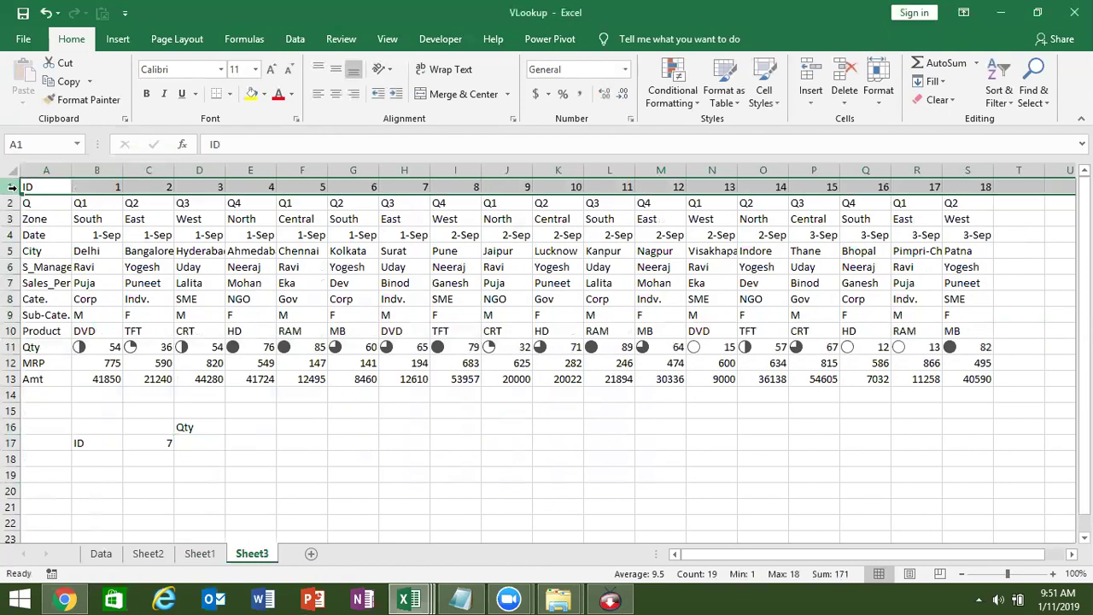
left_click(197, 441)
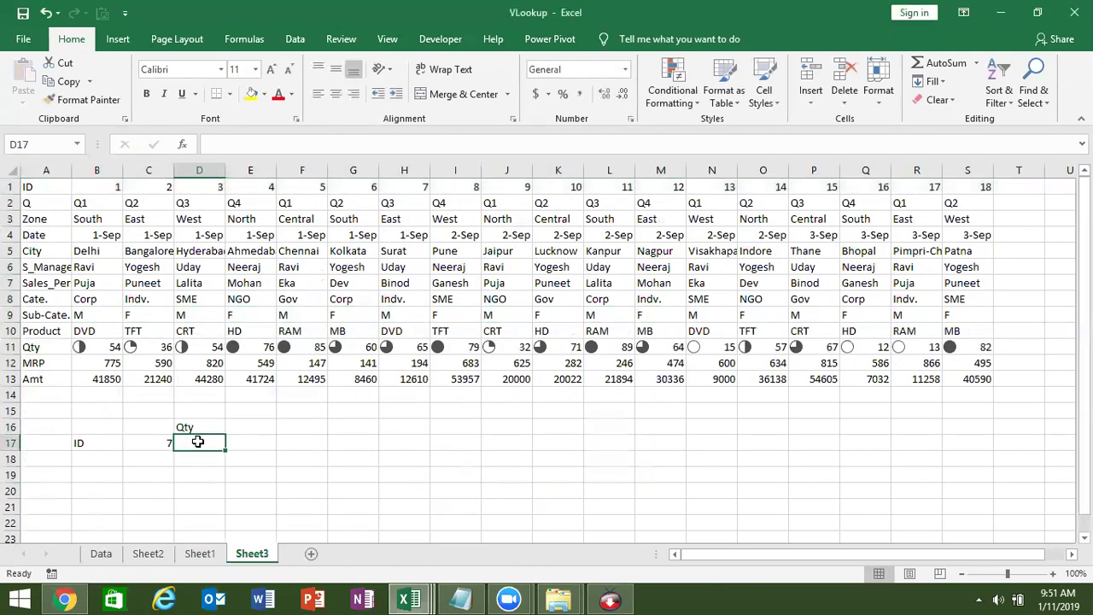
type("=hl")
key("Tab")
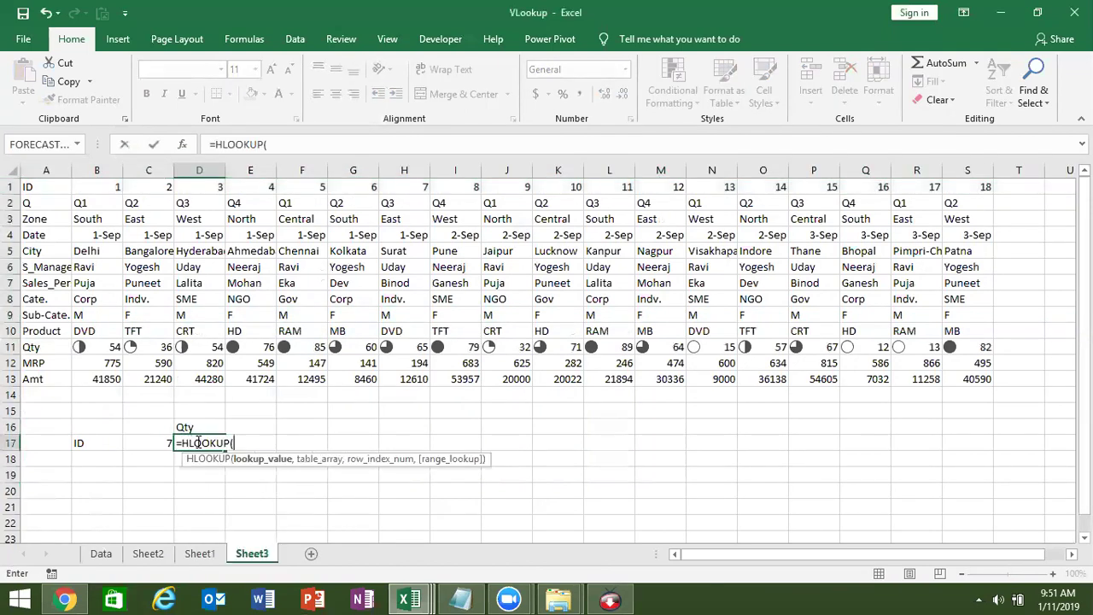
left_click(162, 442)
type(",")
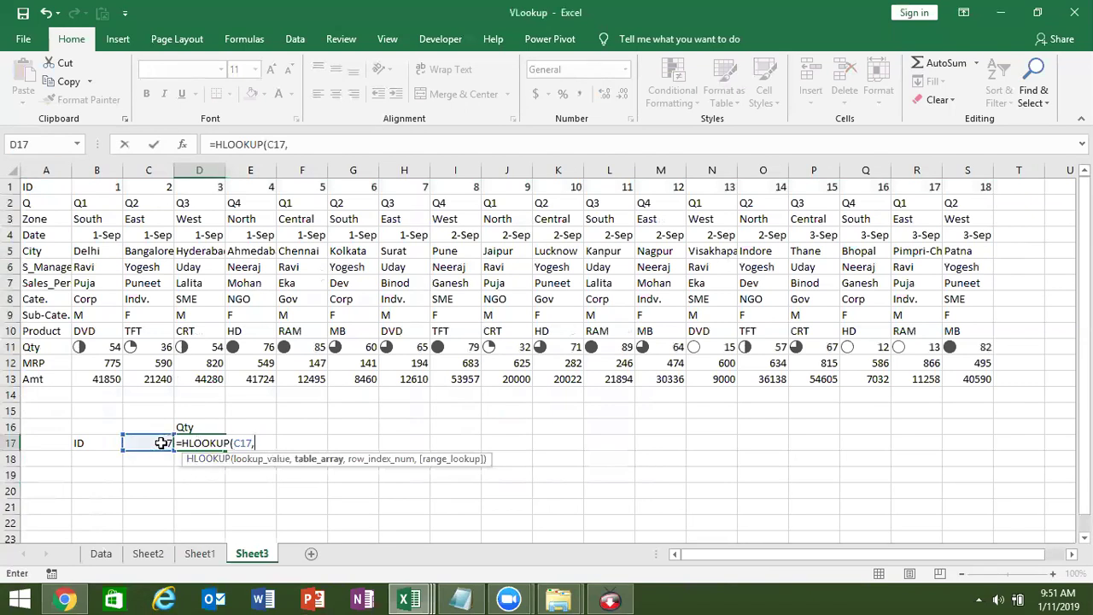
left_click_drag(10, 186, 6, 365)
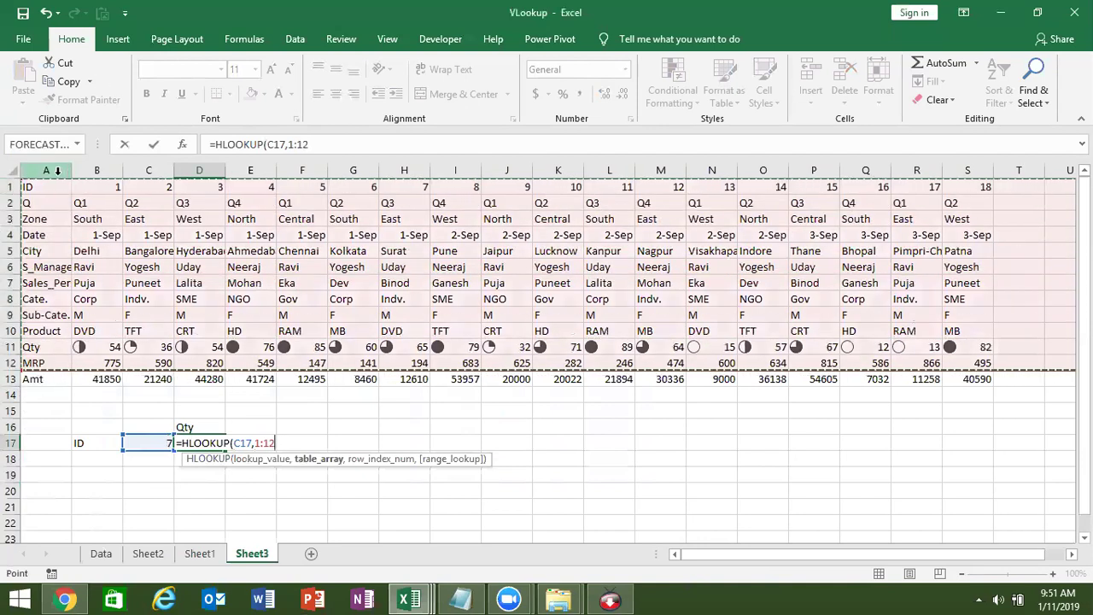
left_click_drag(10, 186, 10, 383)
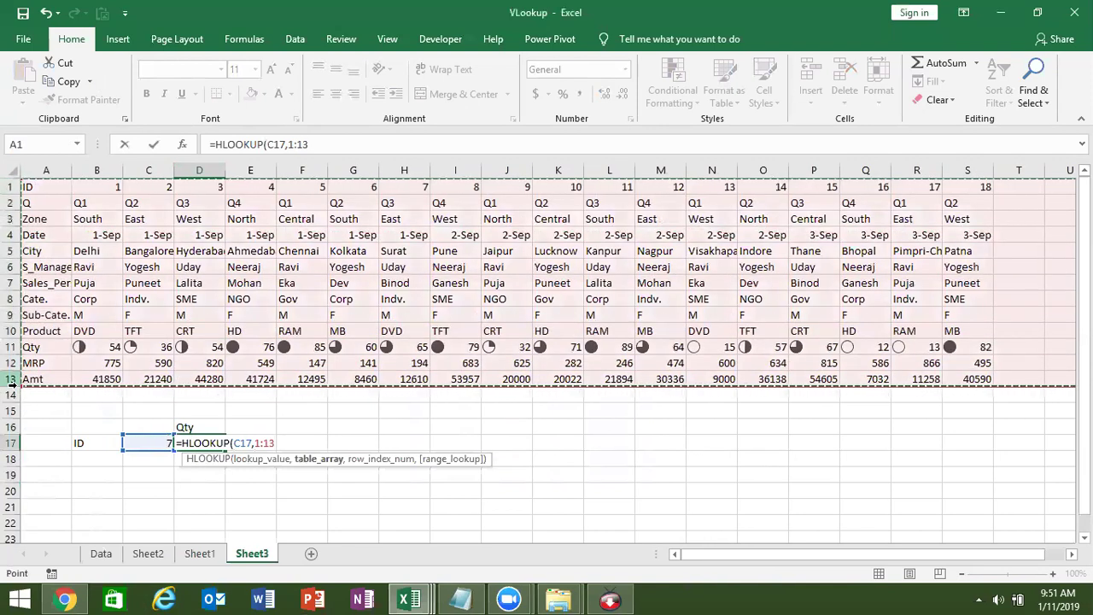
type(",")
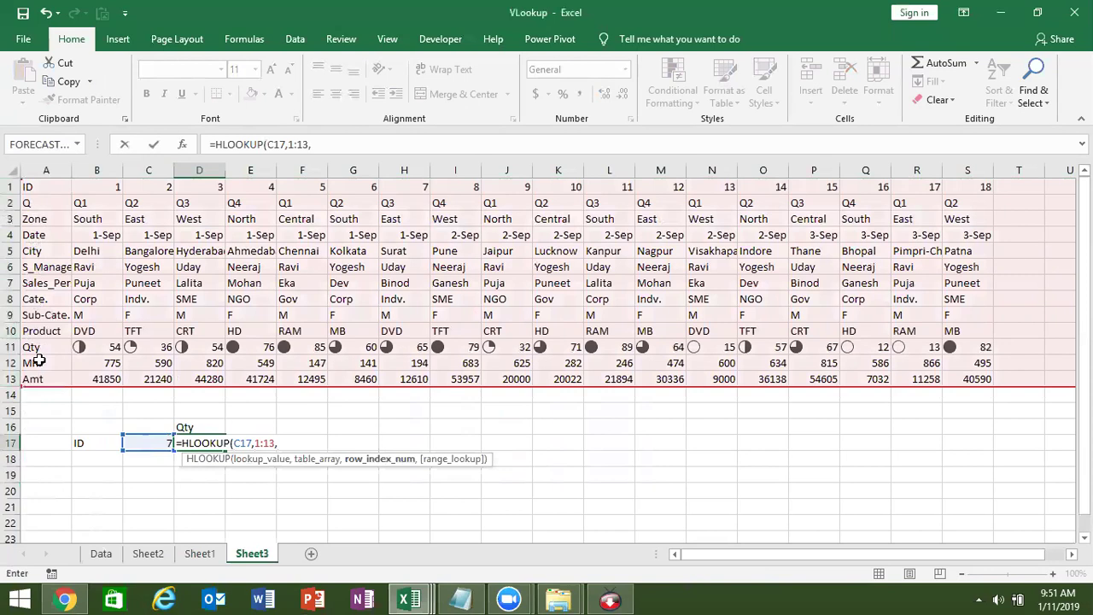
type("11,")
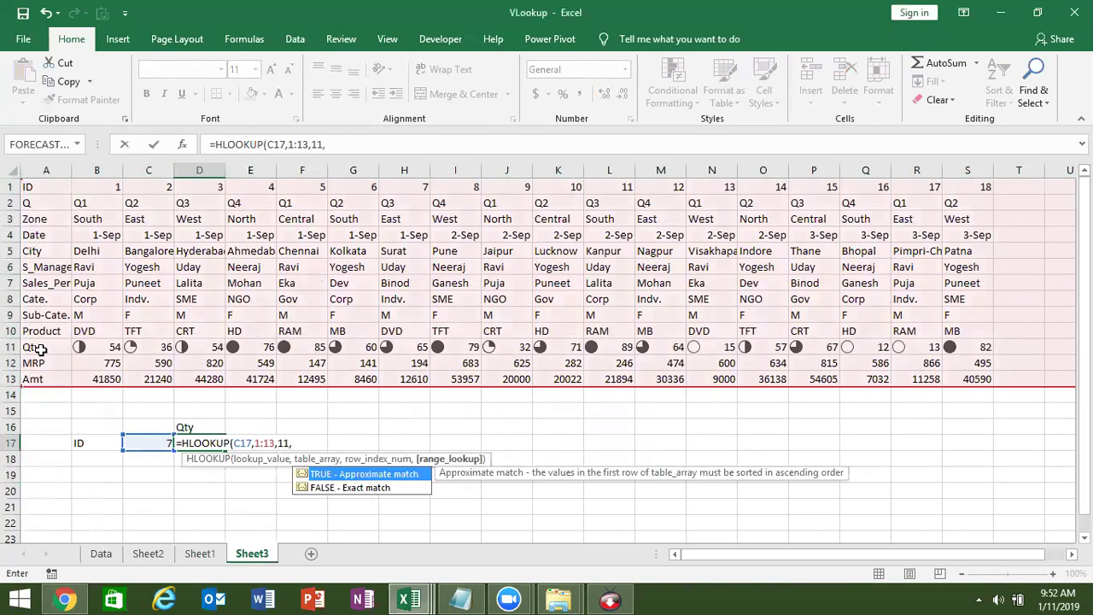
type("0")
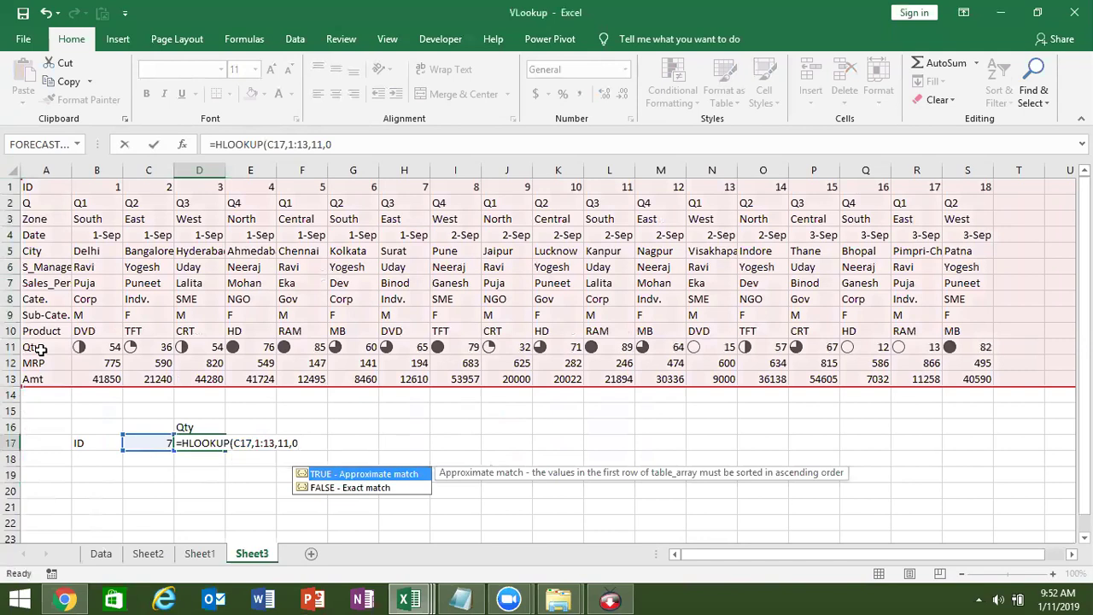
key("Return")
key("Up")
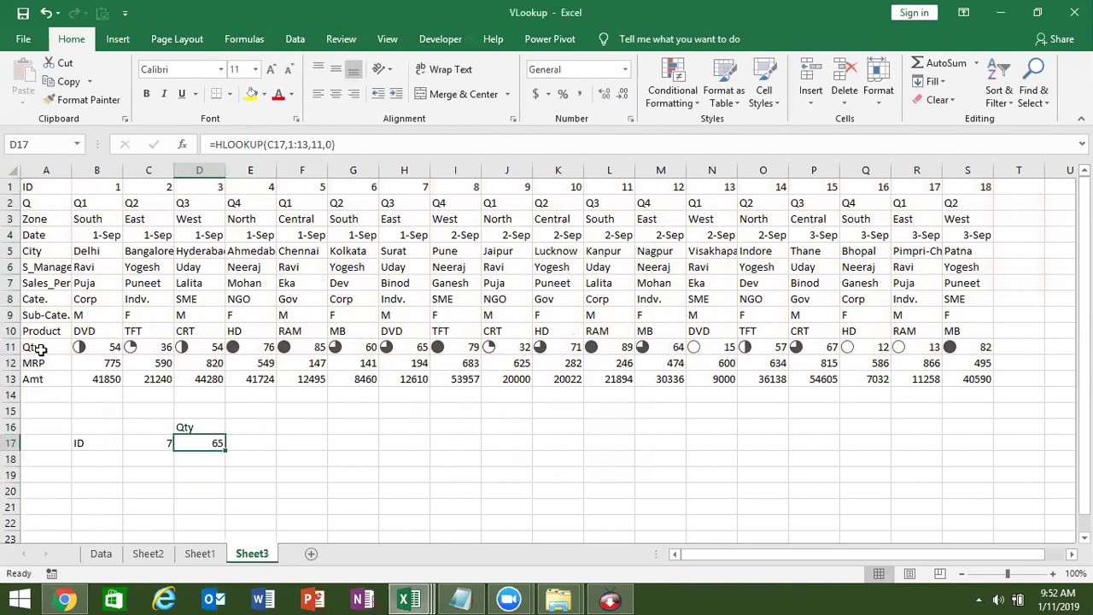
Step: Enter =MATCH(C17,1:1,0) in E17 to find ID 7's column position, 8
key("Right")
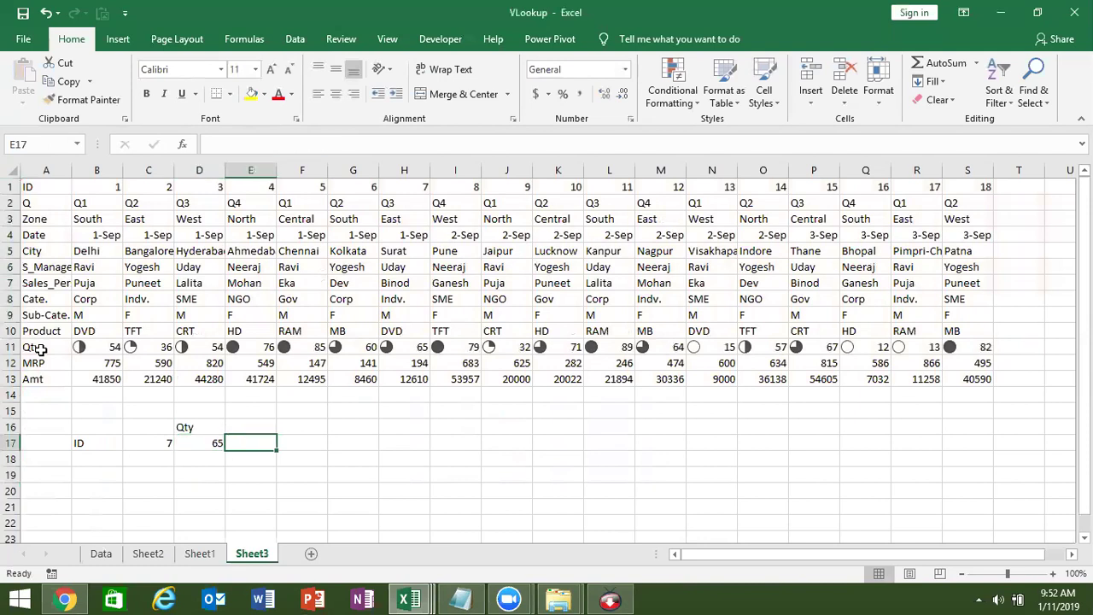
type("=ind")
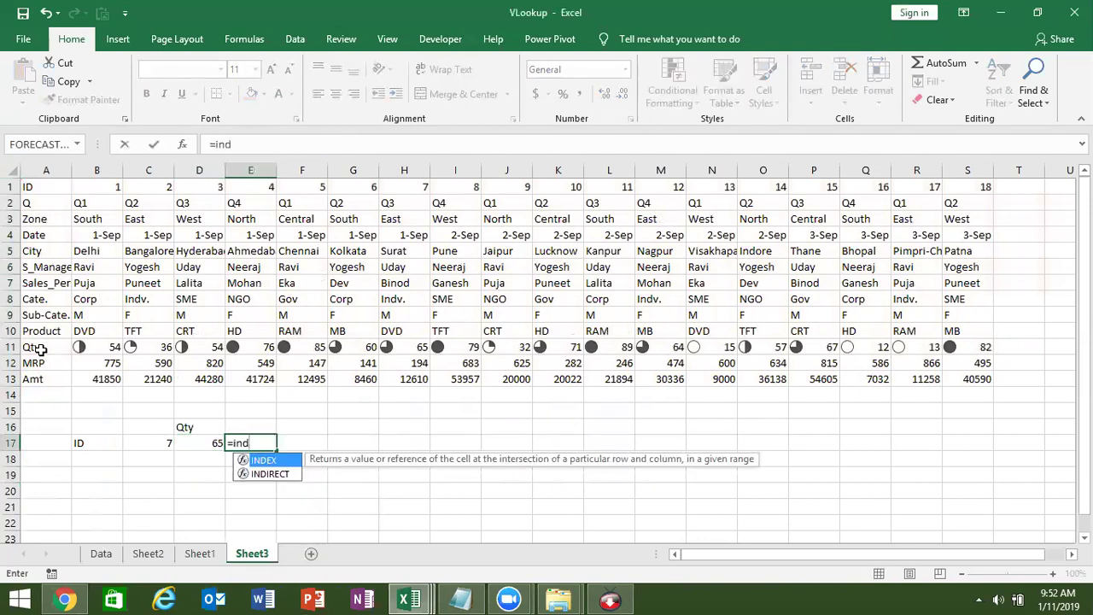
key("Tab")
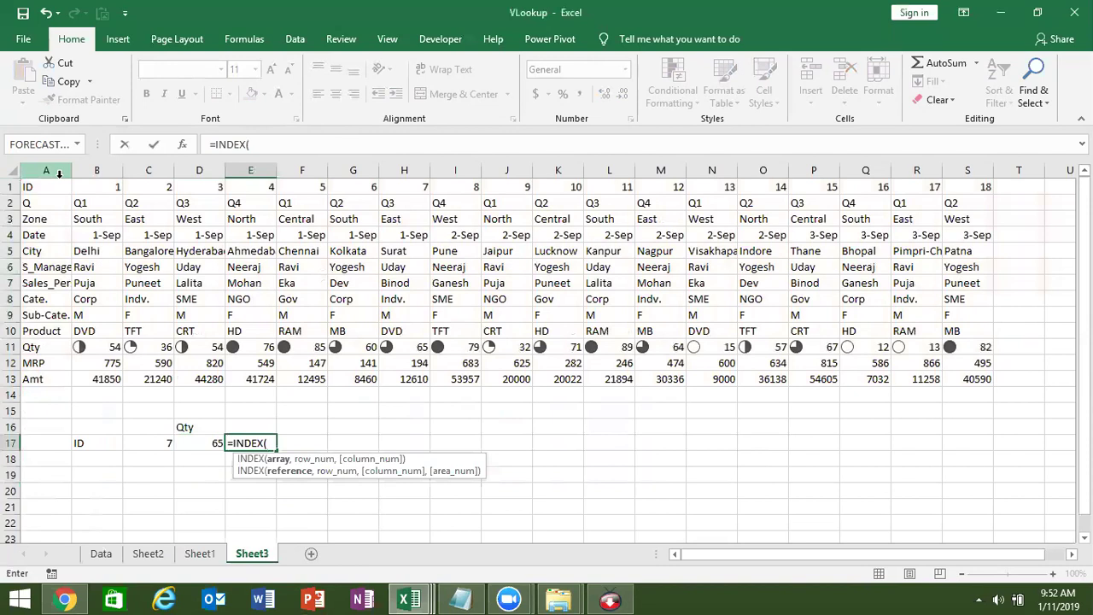
key("Escape")
type("=ma")
key("Tab")
key("Left")
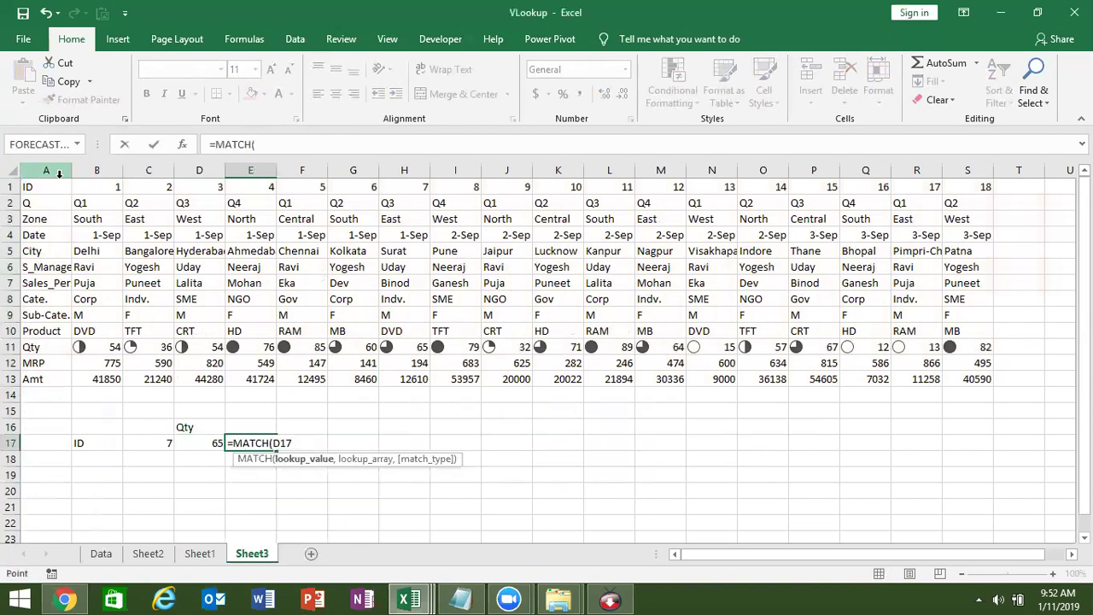
key("Left")
type(",")
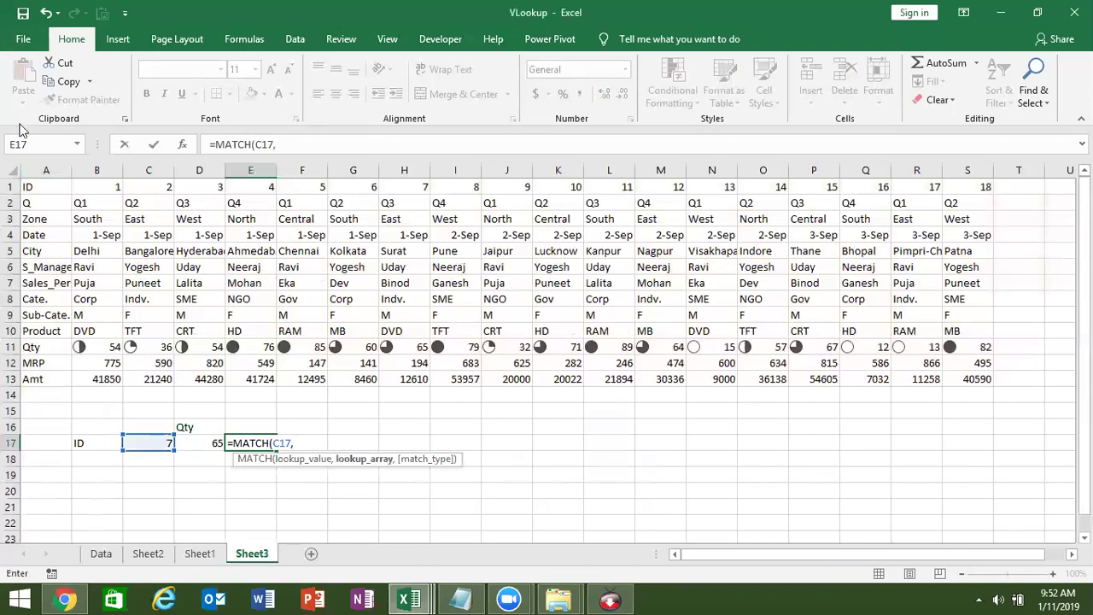
left_click(12, 186)
type(",0")
key("Return")
key("Up")
Step: Enter =INDEX(A1:S13,11,E17) in F17 to return Qty 65
key("Right")
type("=ind")
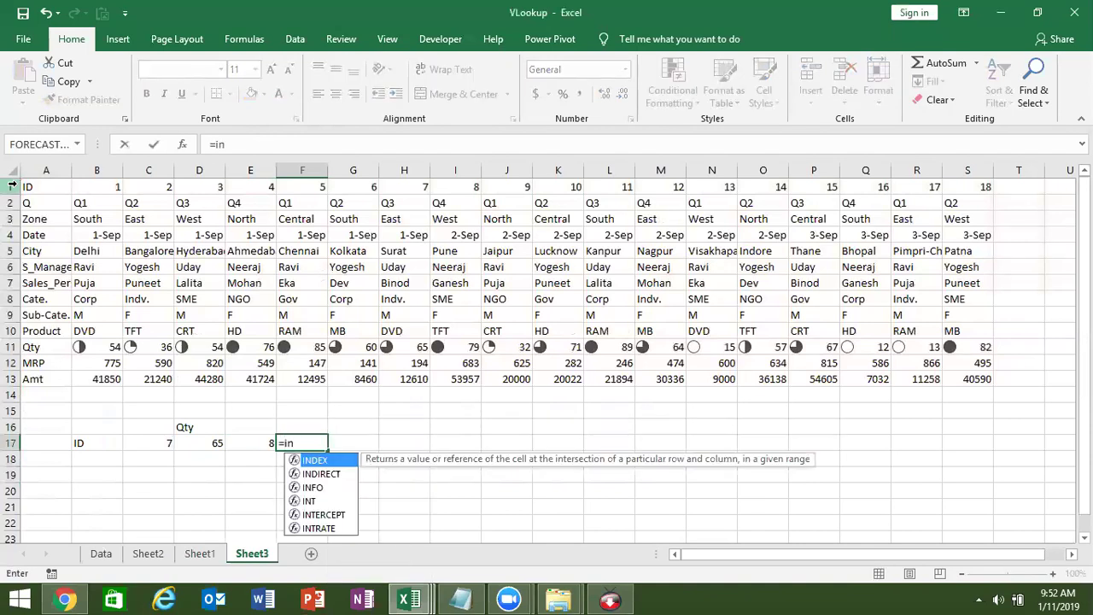
key("Tab")
mouse_move(42, 186)
left_mouse_down()
mouse_move(984, 301)
mouse_move(984, 376)
left_mouse_up()
type(",")
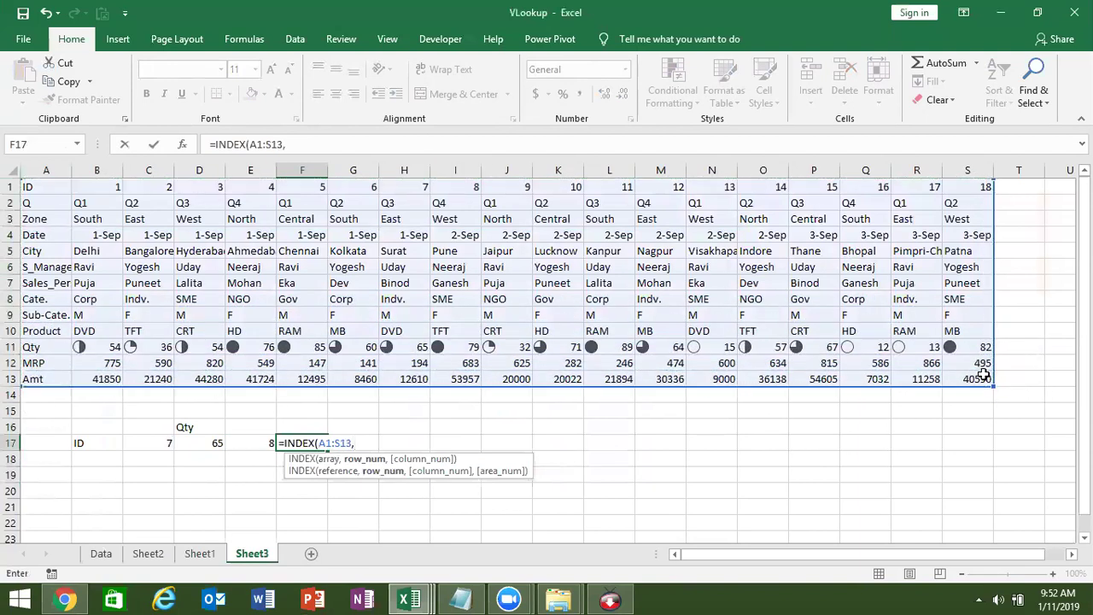
type("11,")
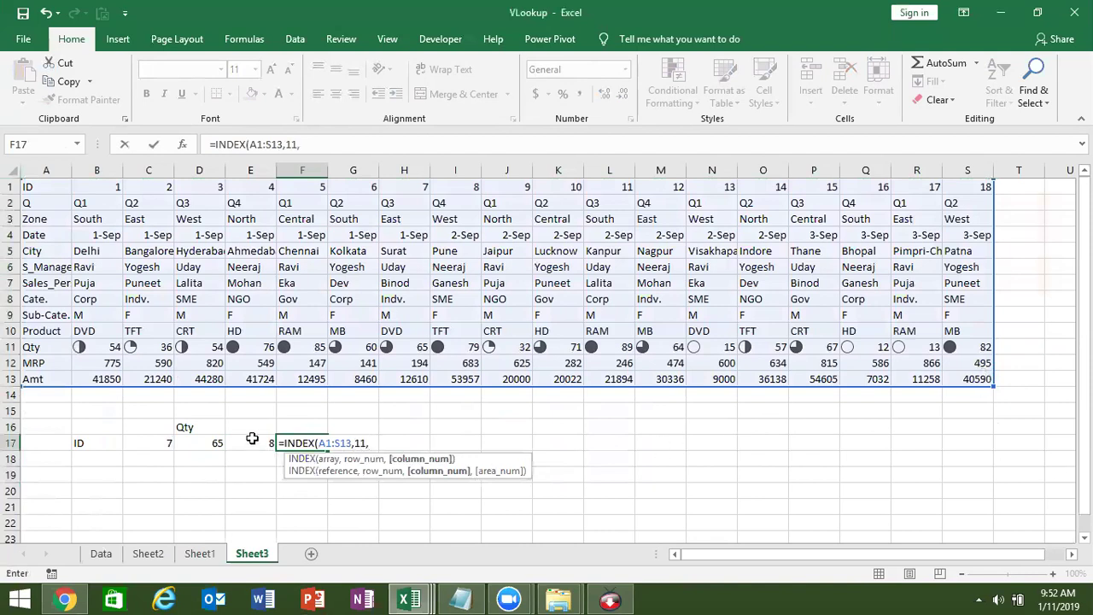
left_click(253, 441)
key("Return")
key("Up")
key("Right")
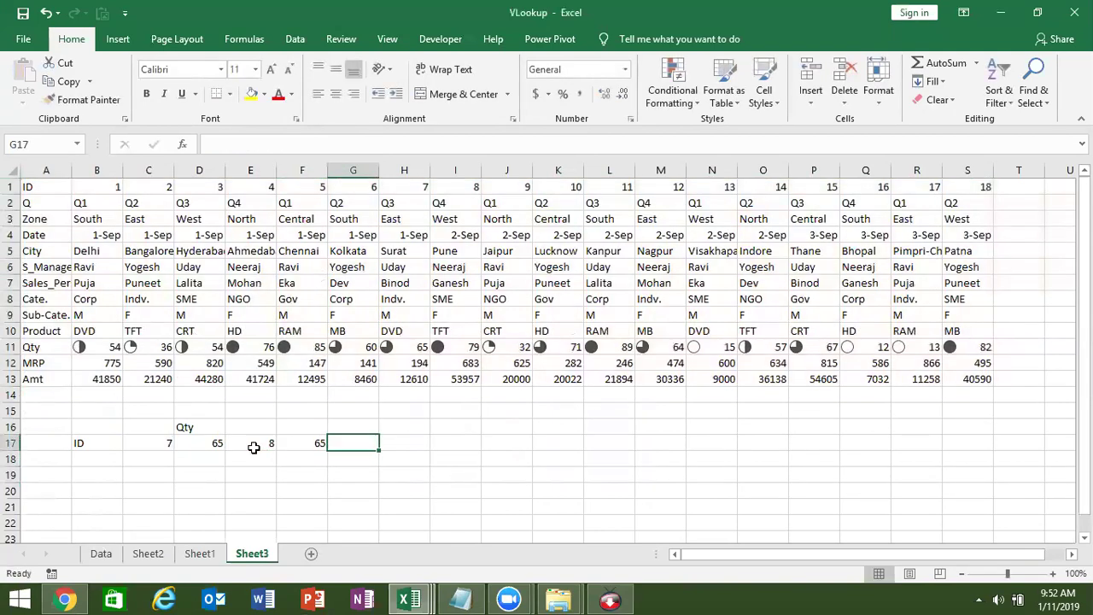
Step: Enter =OFFSET(A1,10,E17-1) in G17 so it also returns Qty 65
type("=off")
key("Tab")
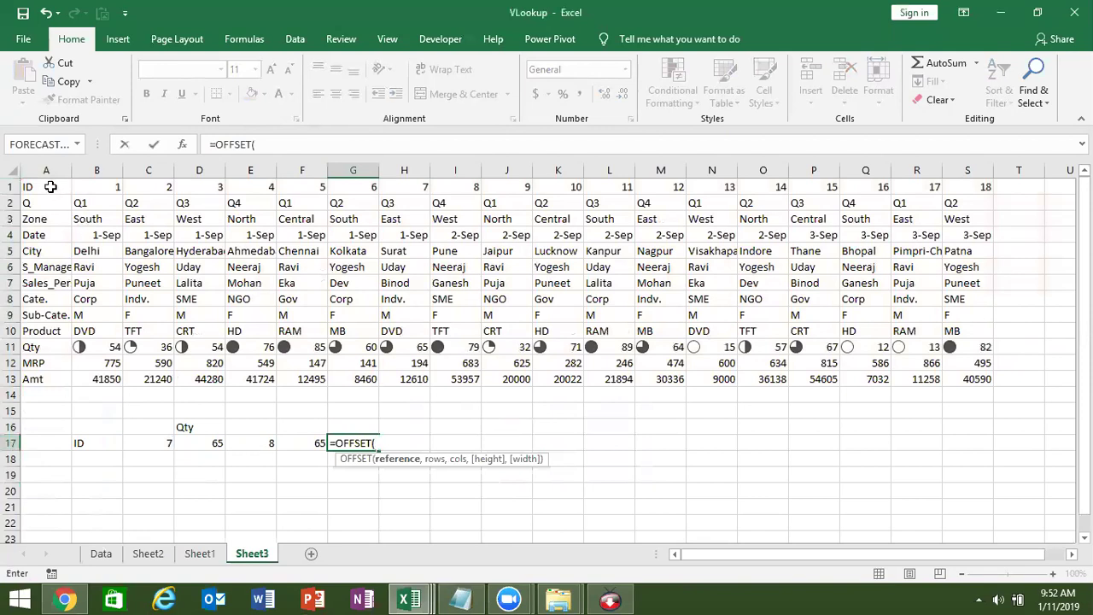
left_click(51, 186)
type(",")
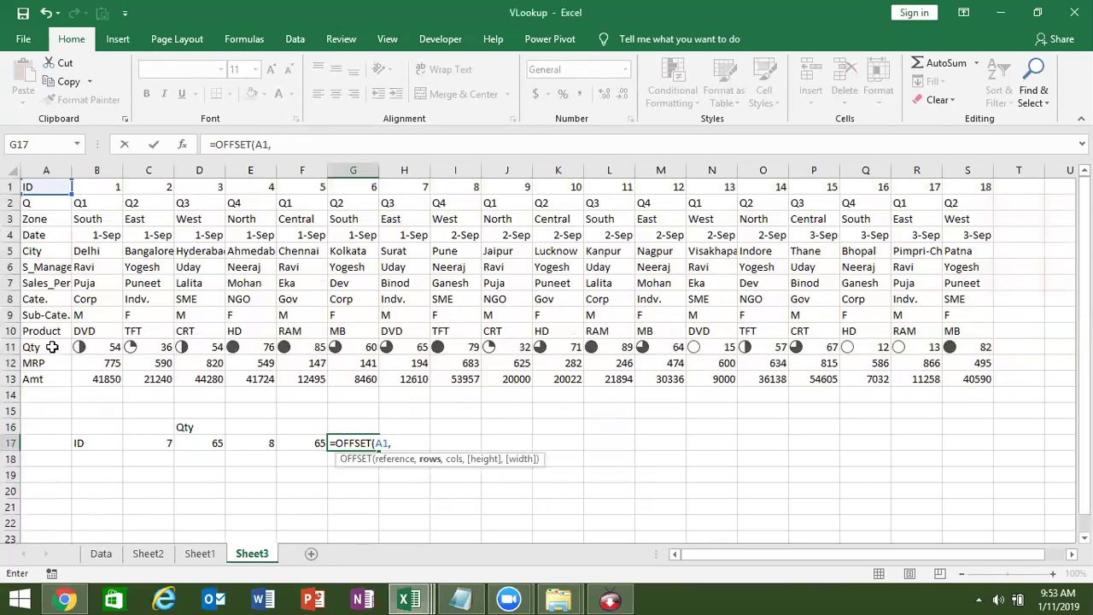
type("10,")
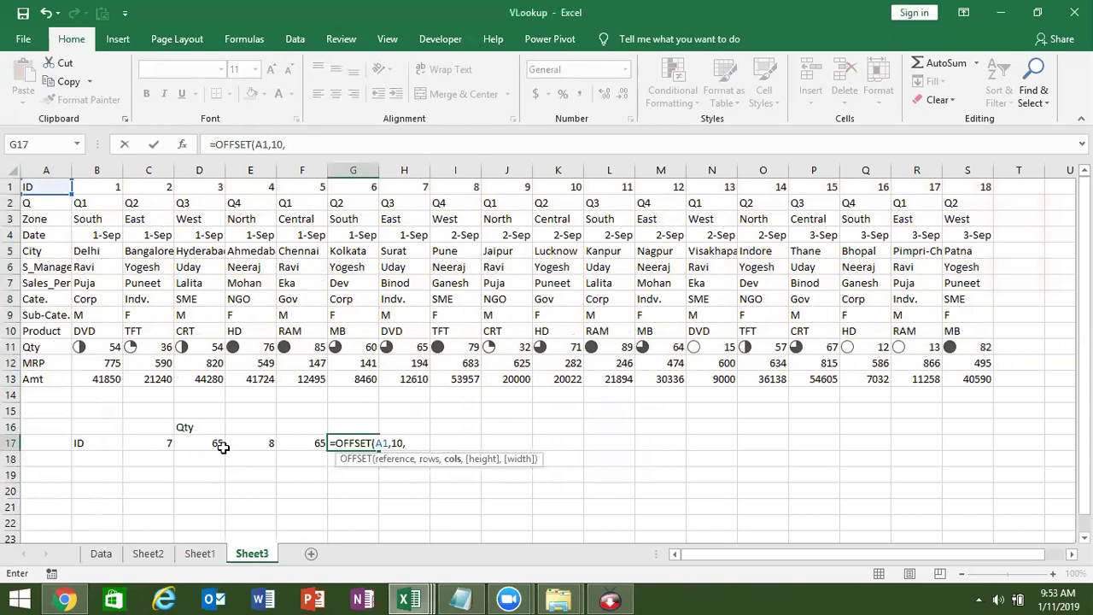
left_click(252, 448)
type("-1")
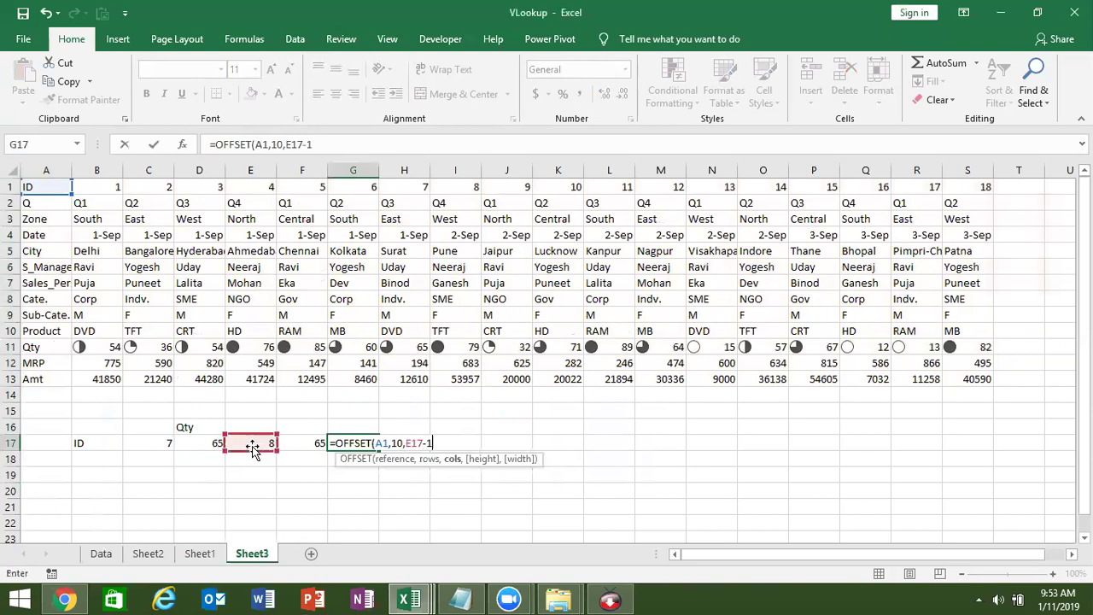
key("Return")
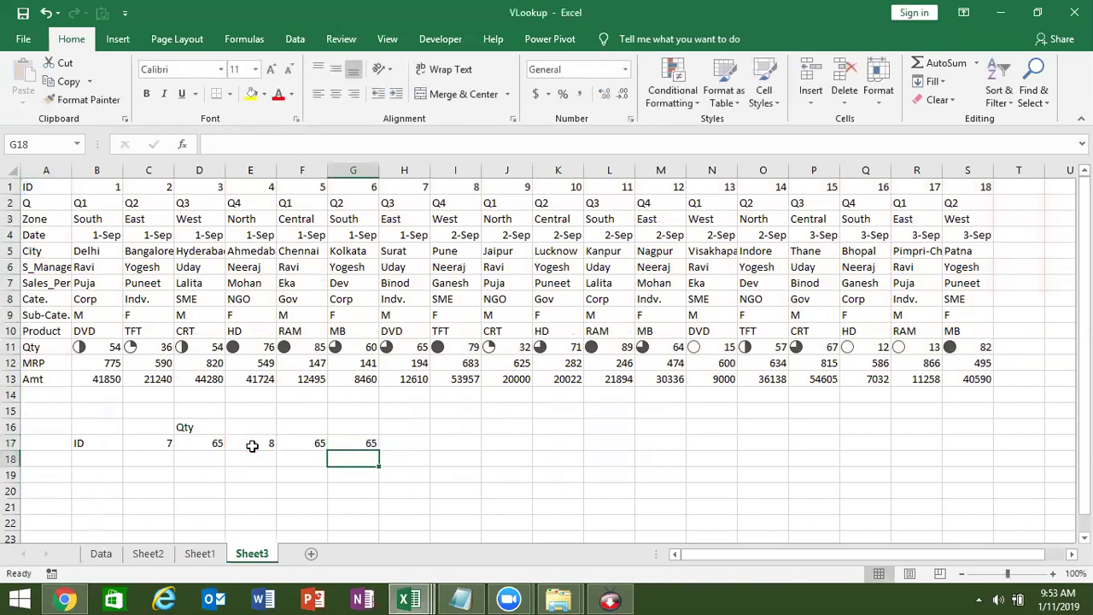
key("Up")
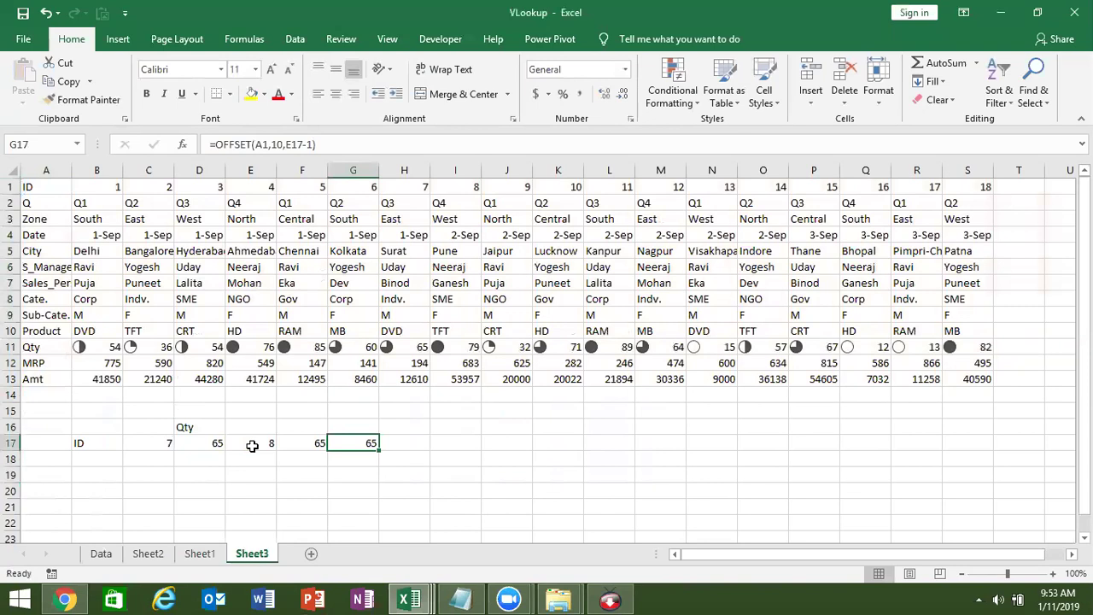
Step: Select the MRP value 820 in D12, then switch to the Windows desktop
left_click(205, 362)
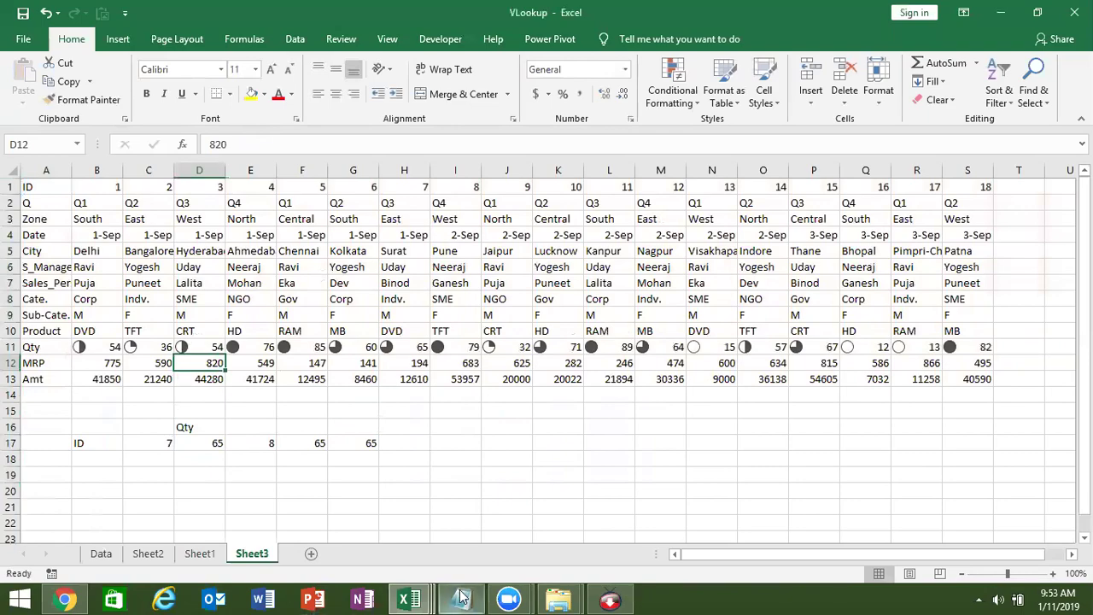
mouse_move(509, 598)
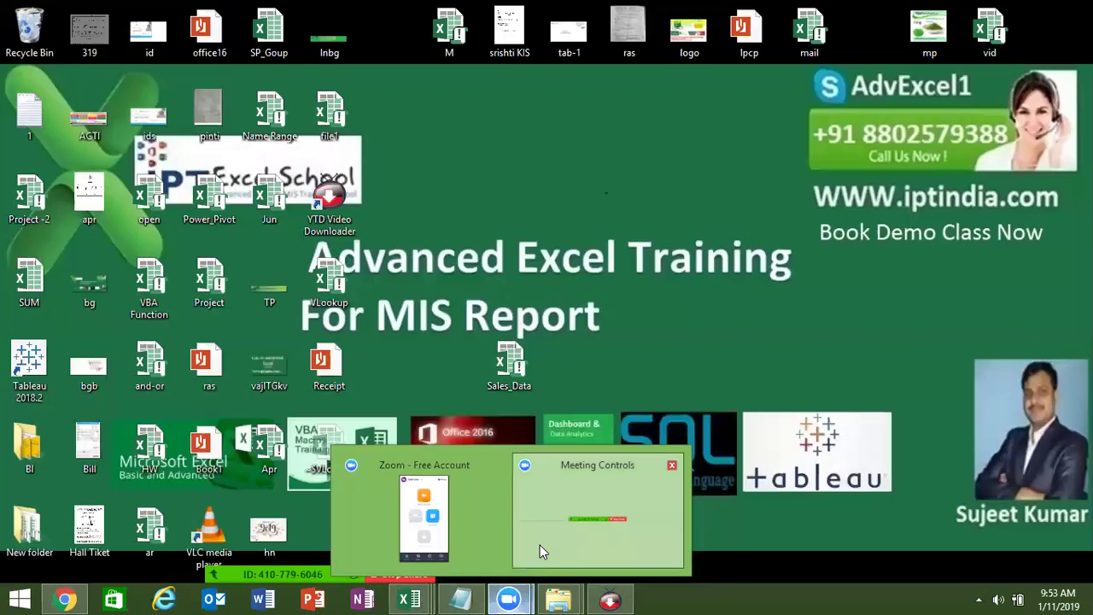
left_click(540, 544)
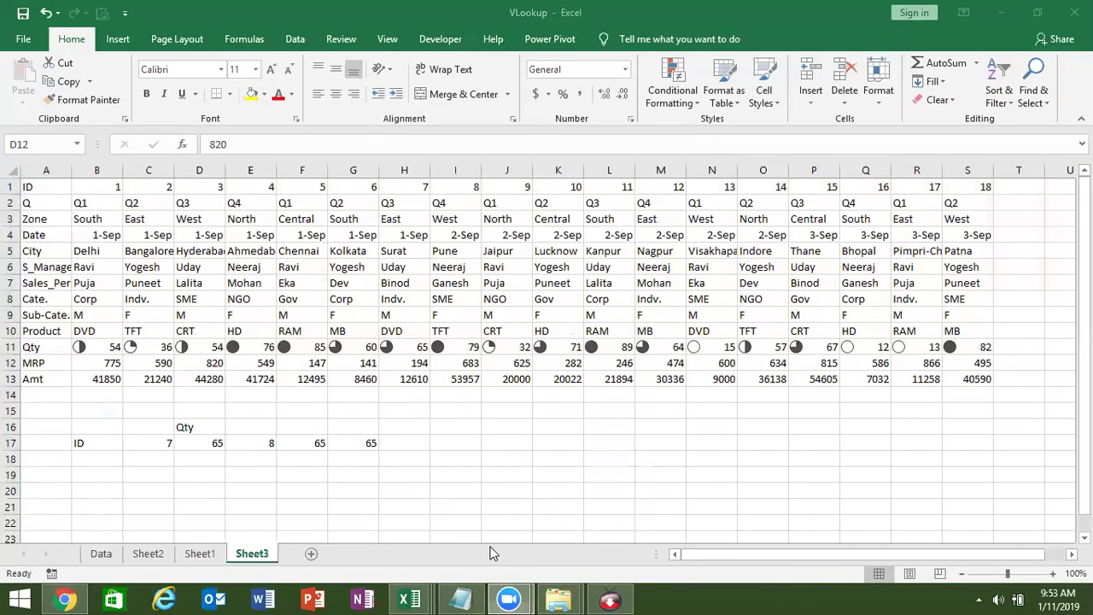